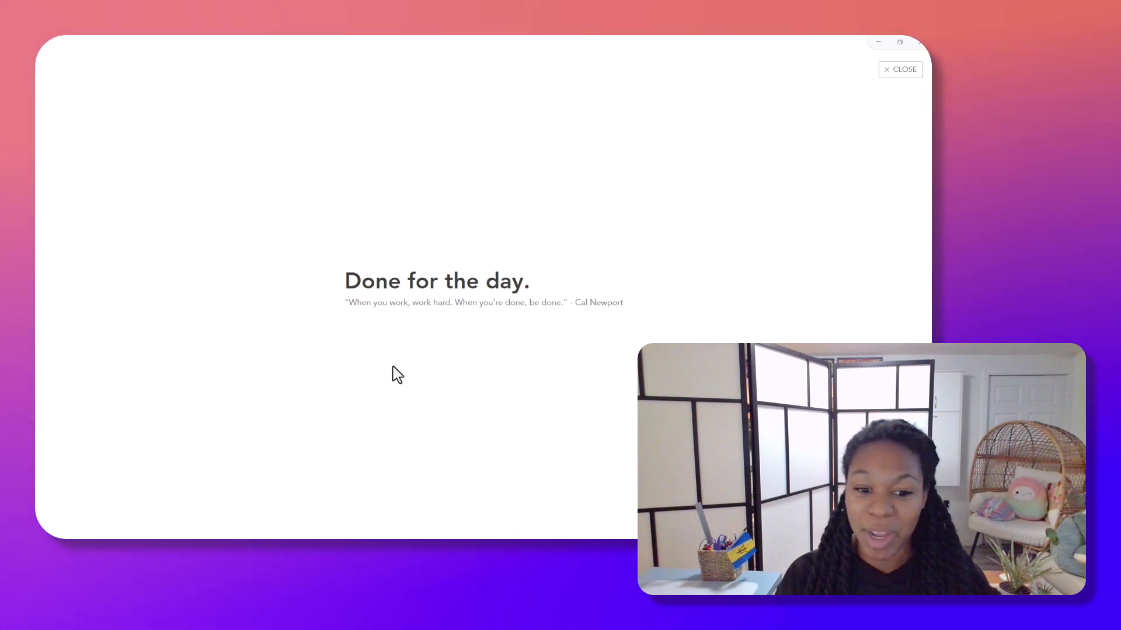
Close the Done for the day screen and scroll around Sunday's task list and calendar
click(899, 77)
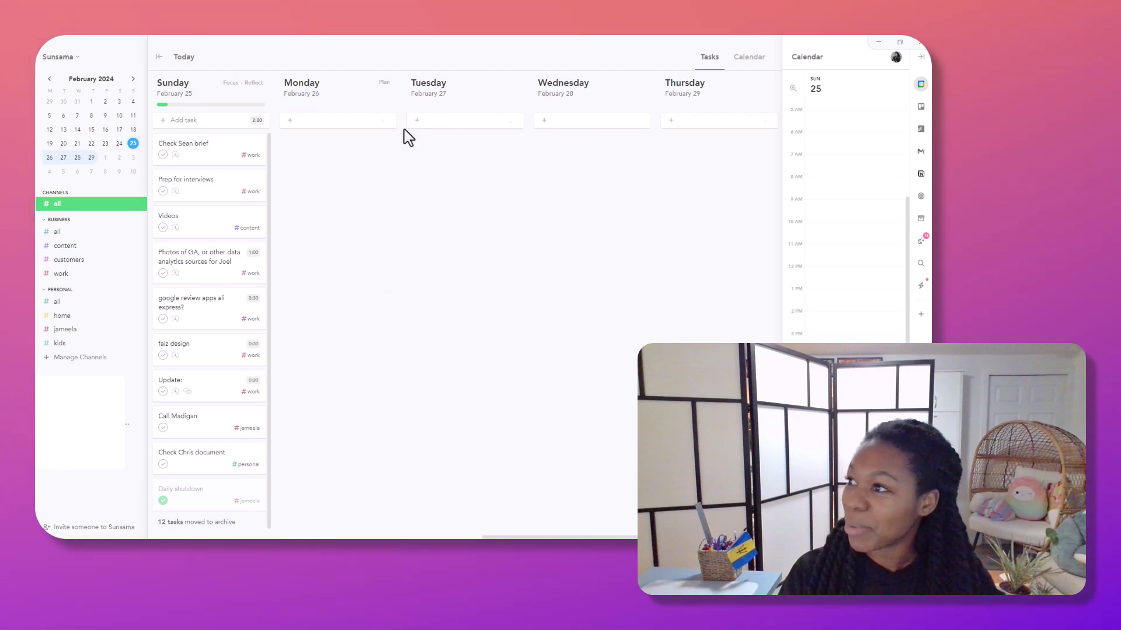
scroll(197, 320, right, 3)
scroll(310, 300, left, 2)
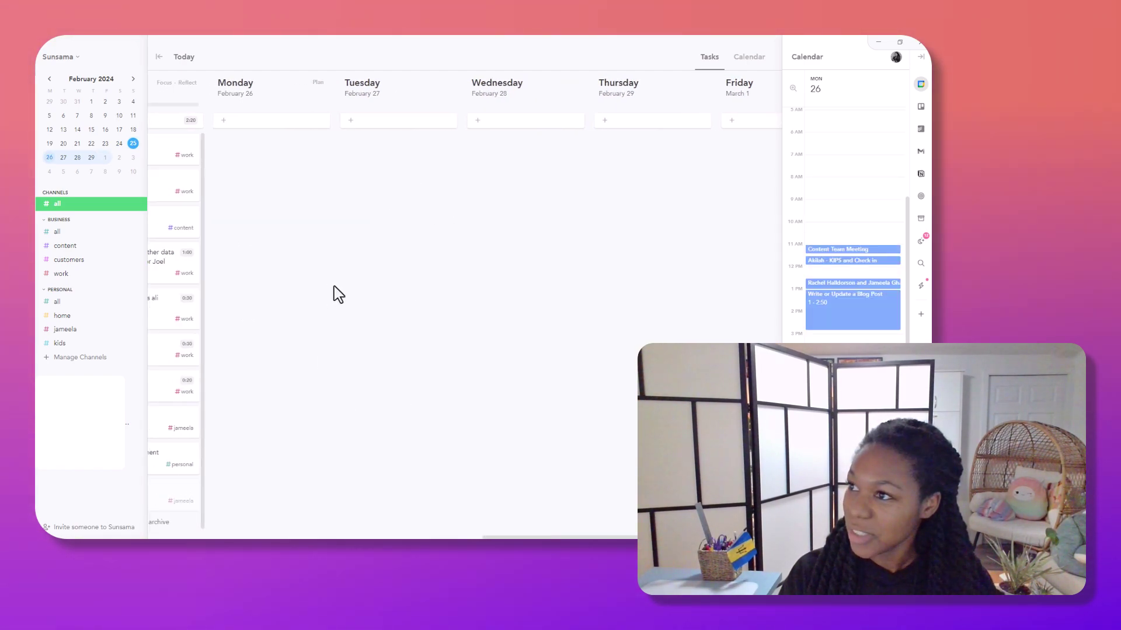
scroll(359, 292, left, 3)
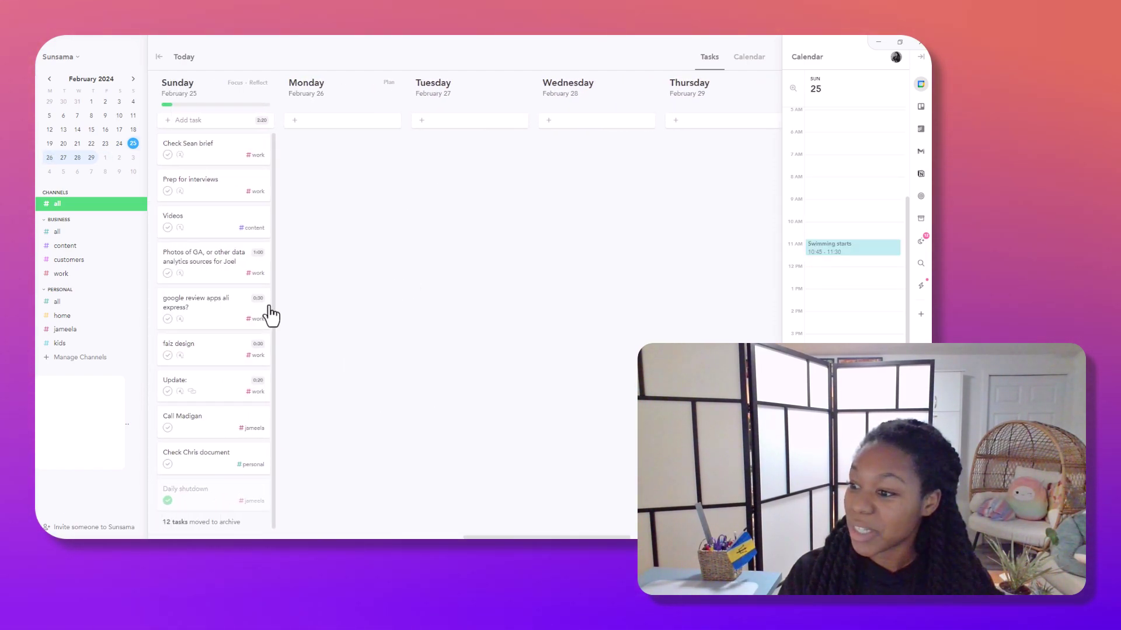
scroll(482, 274, right, 1)
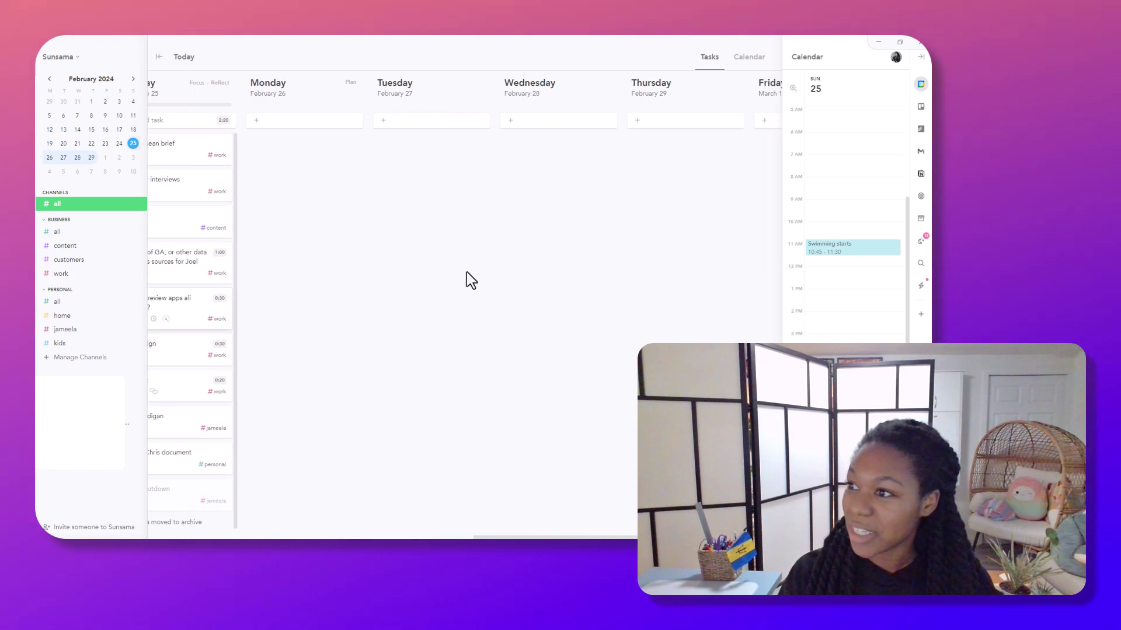
scroll(505, 274, left, 1)
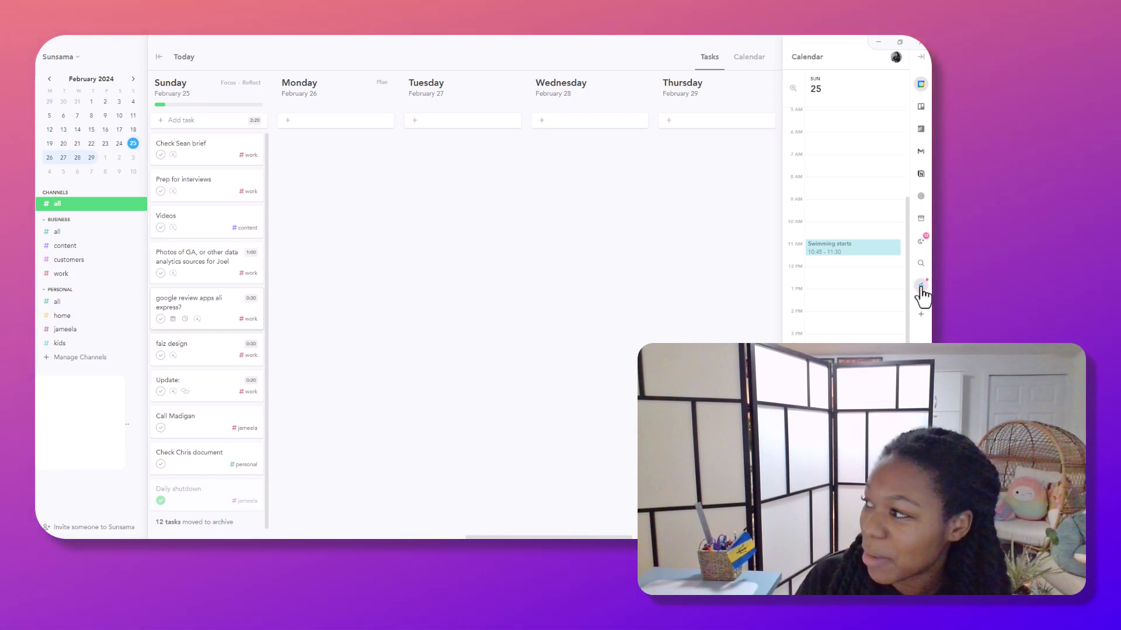
click(921, 244)
scroll(843, 198, down, 5)
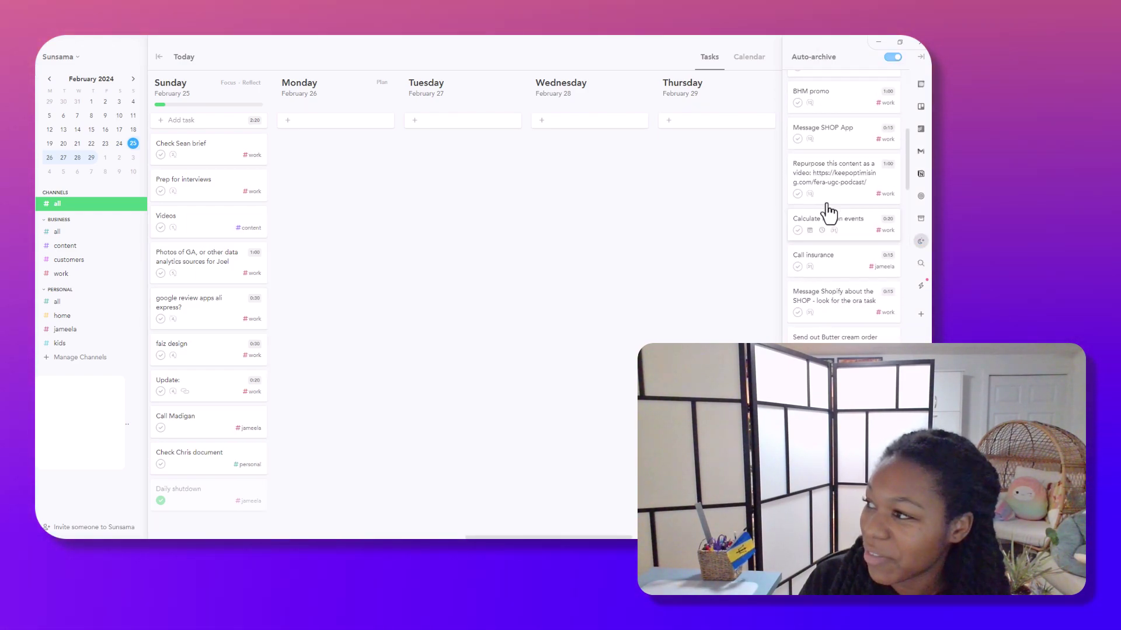
scroll(829, 213, up, 5)
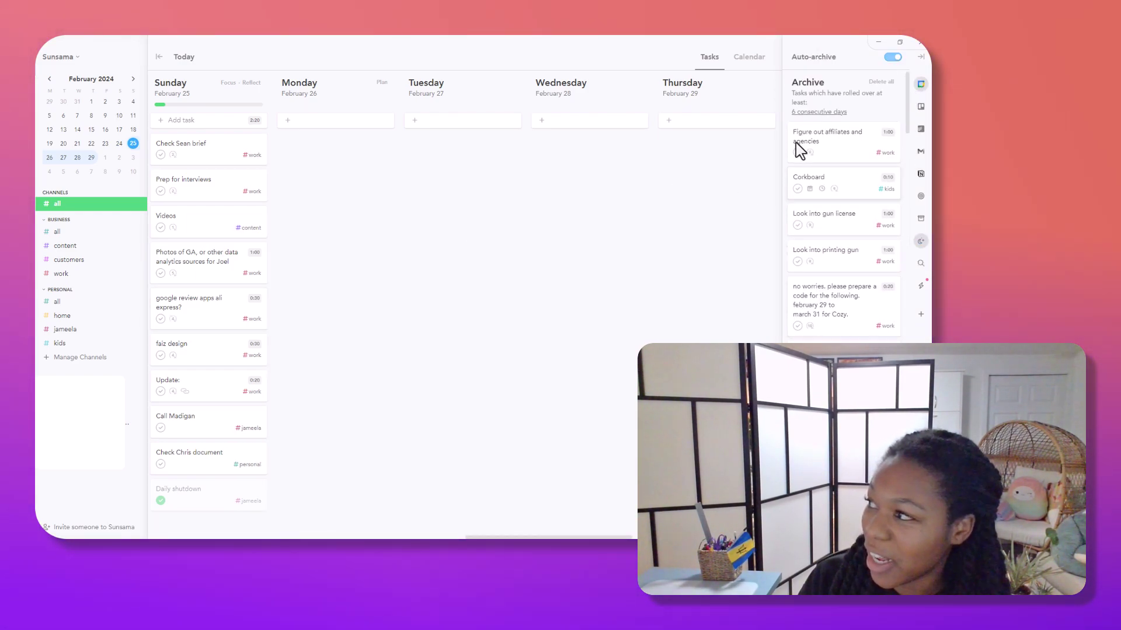
key(Escape)
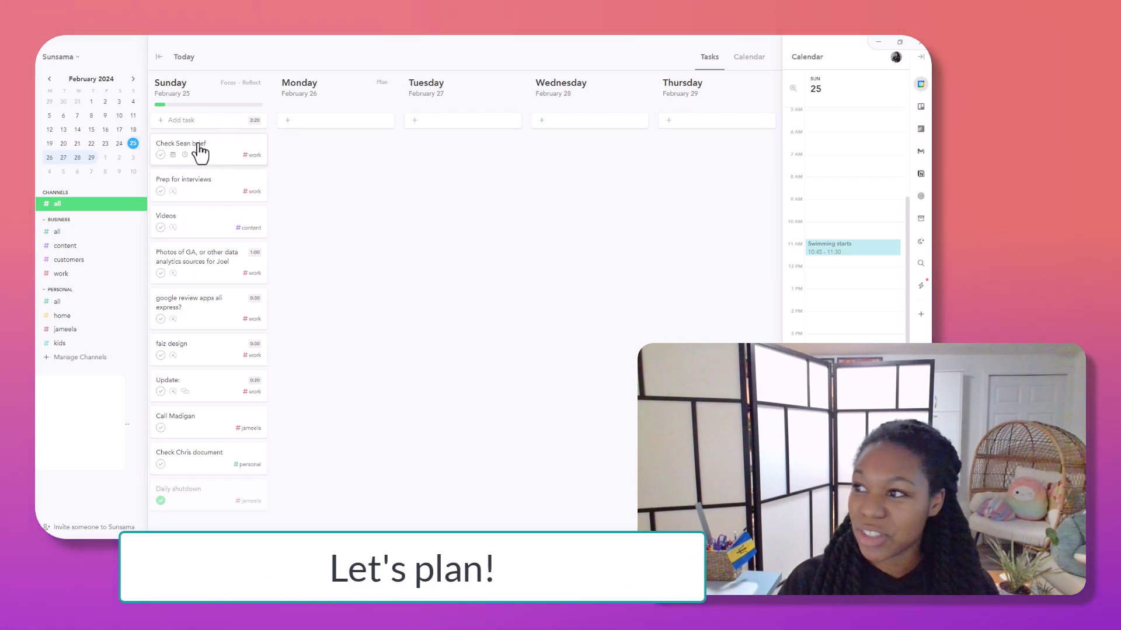
Move the brief-review task into Monday's column with 30 minutes planned
drag(200, 153, 332, 163)
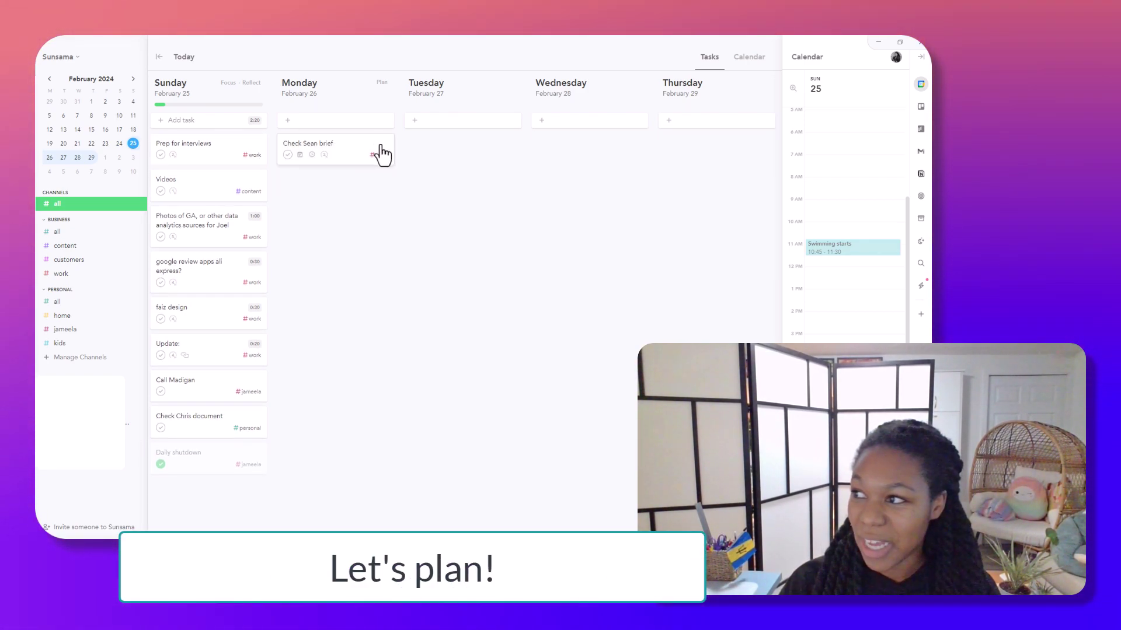
click(311, 155)
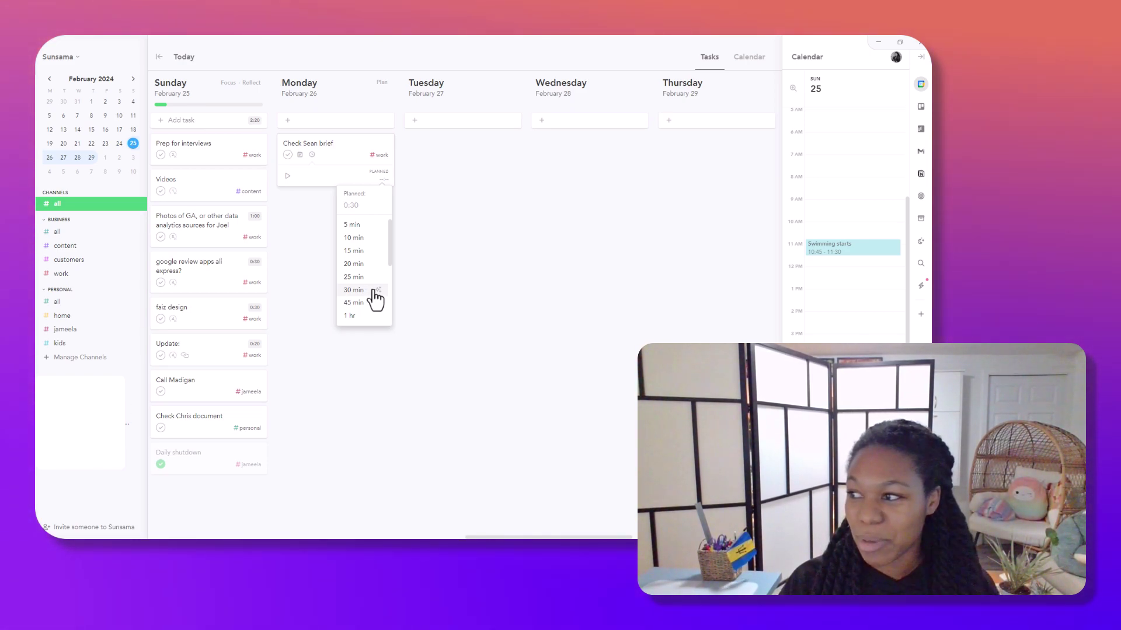
click(374, 292)
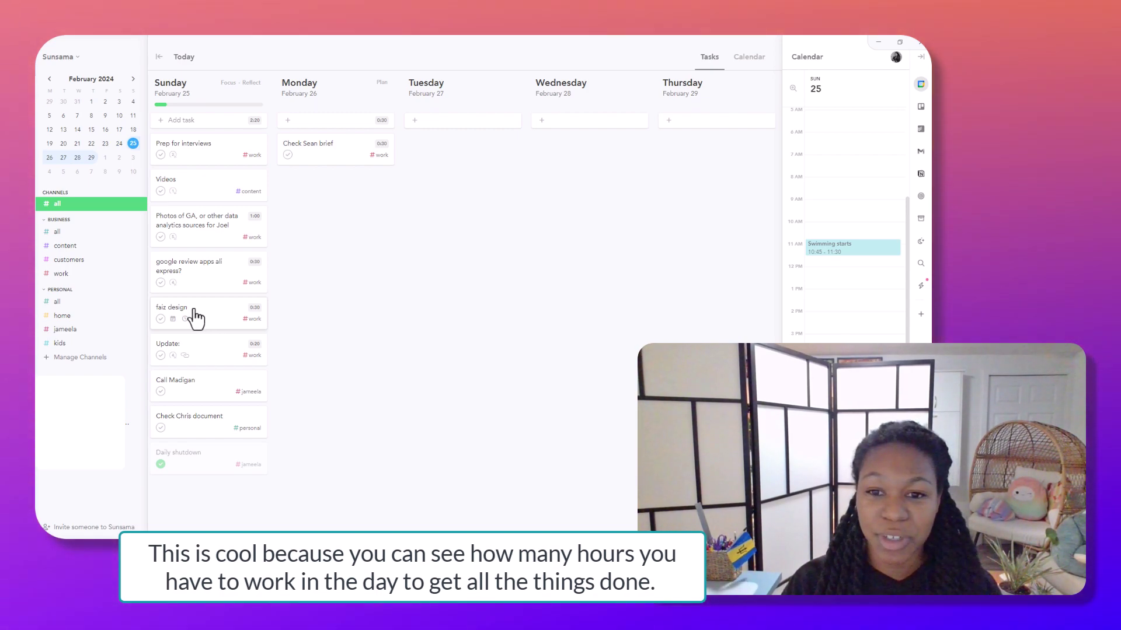
Move the design task under Monday's first task with 45 minutes planned, and check off GA photos
drag(196, 318, 325, 191)
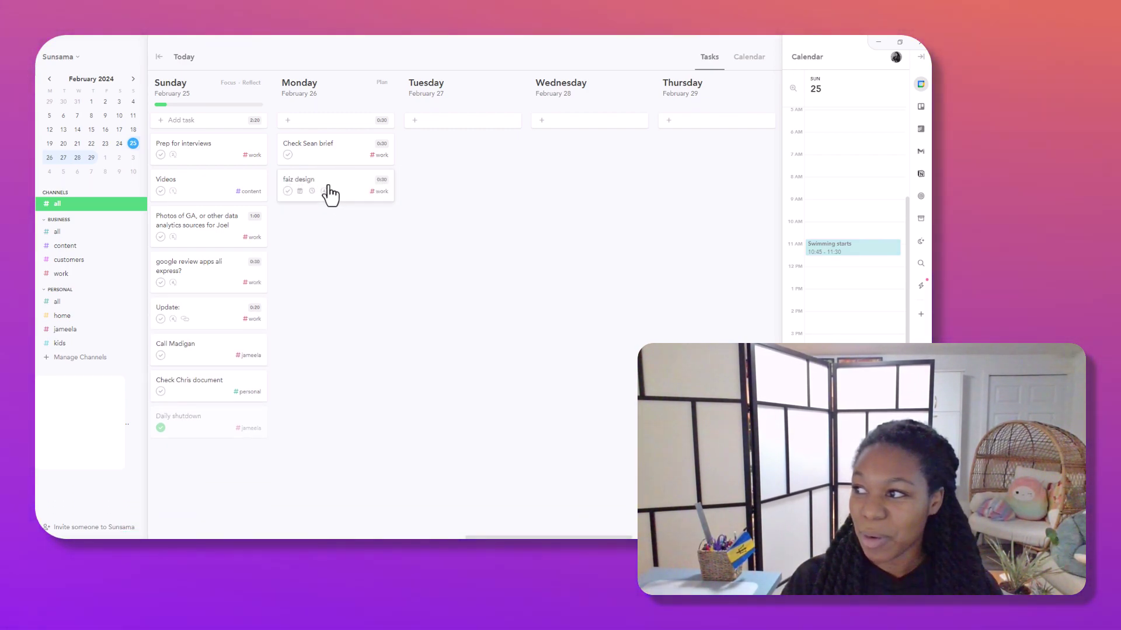
click(382, 180)
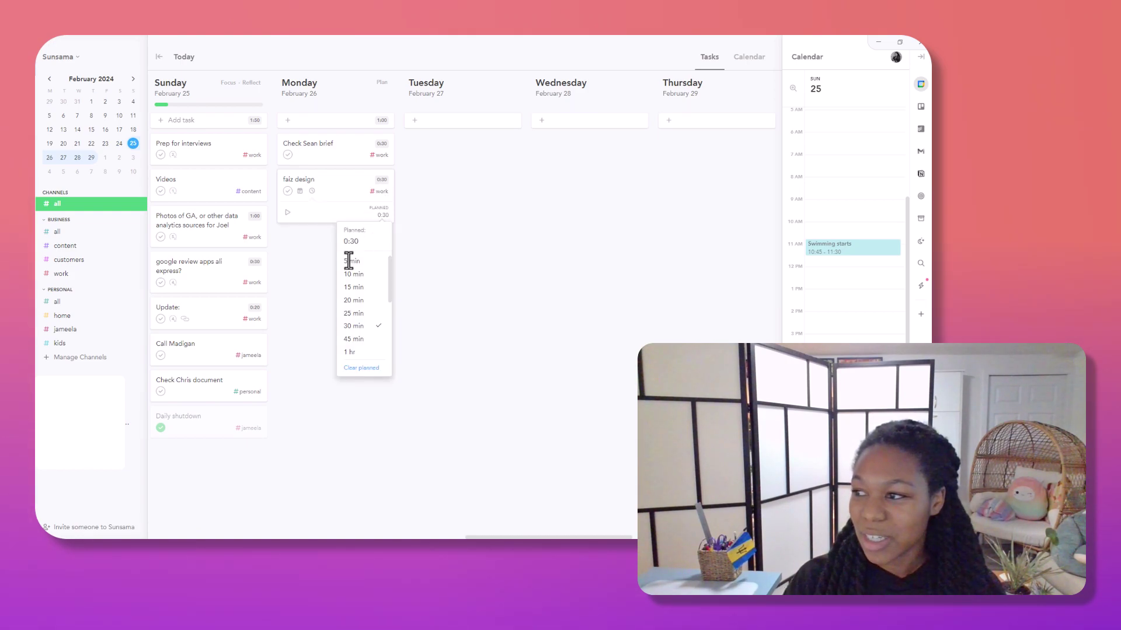
click(360, 340)
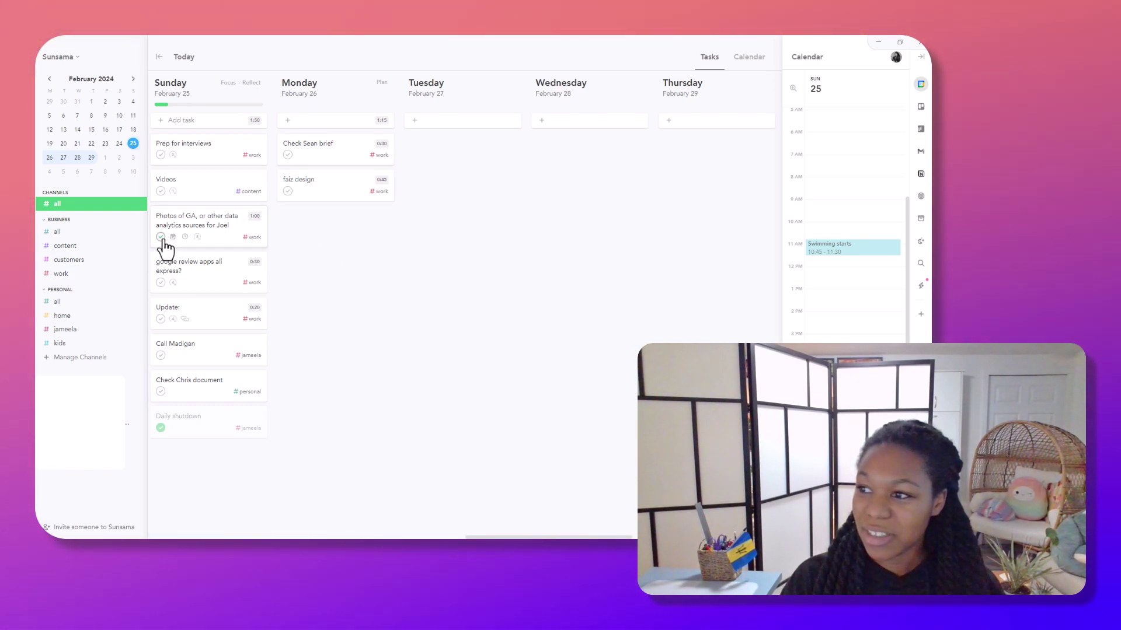
click(161, 237)
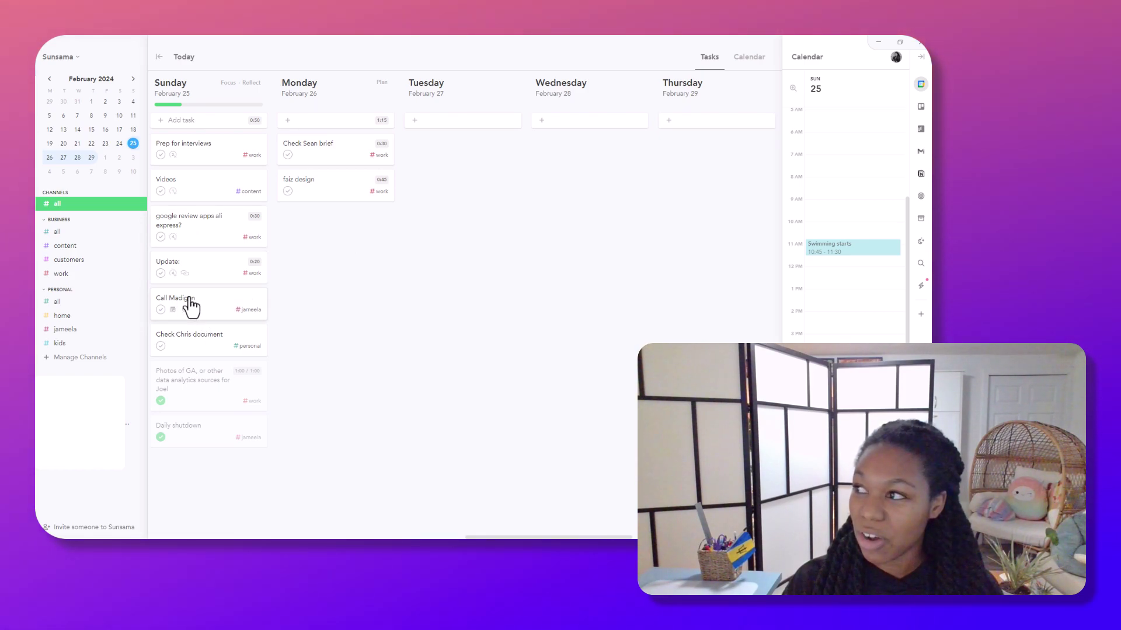
Move the call task to Tuesday at 10 min and google review apps to Monday; check off document-check and Videos
drag(191, 303, 457, 142)
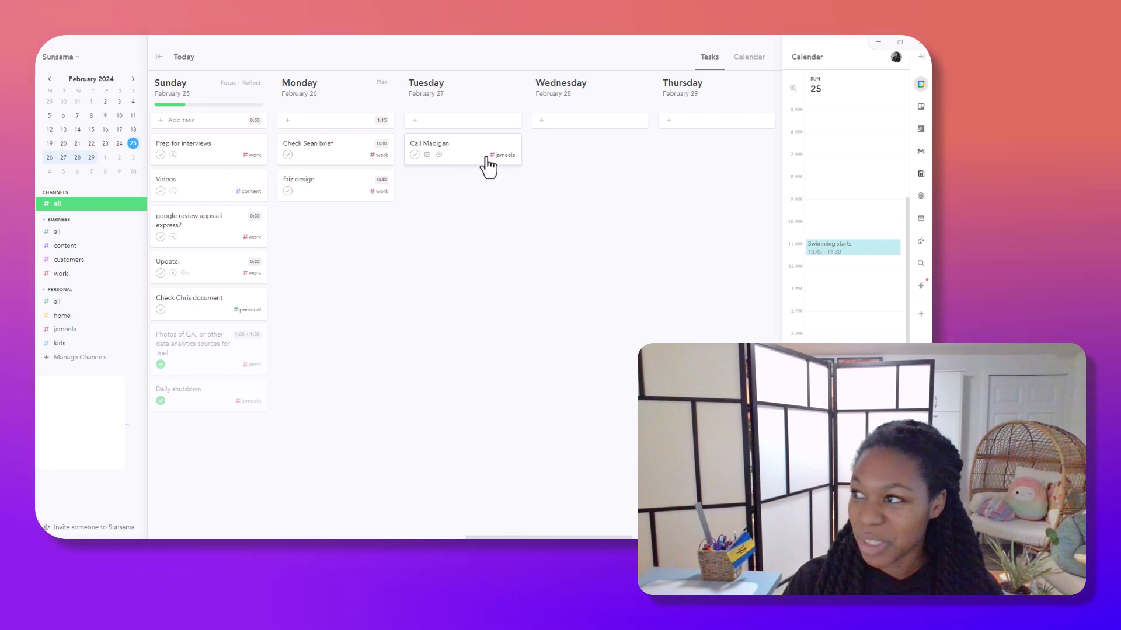
click(440, 155)
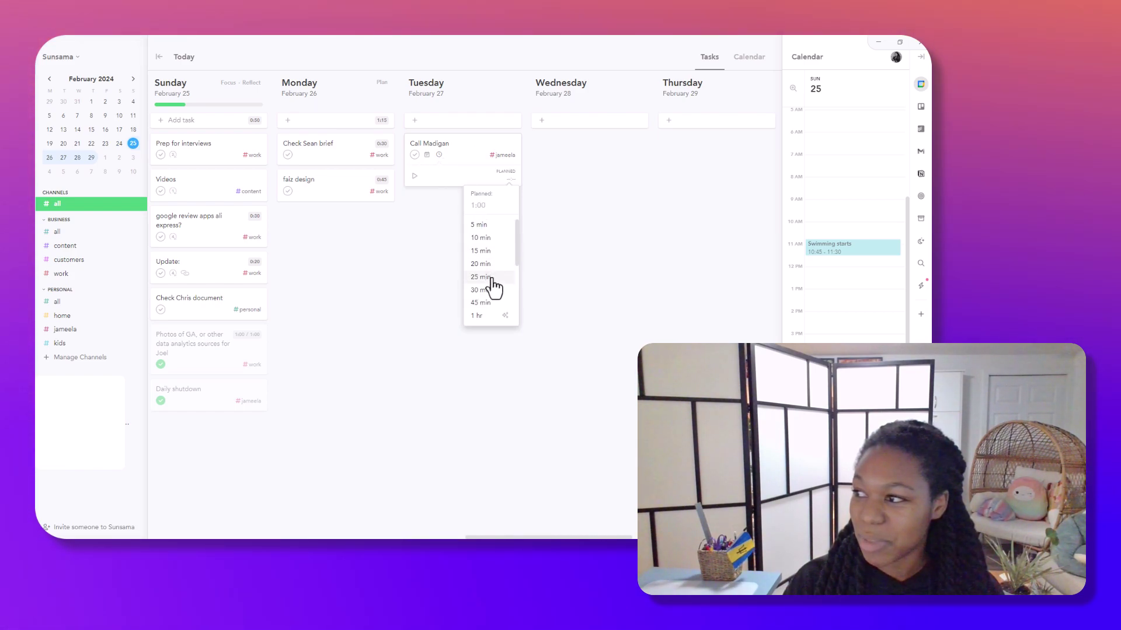
click(489, 238)
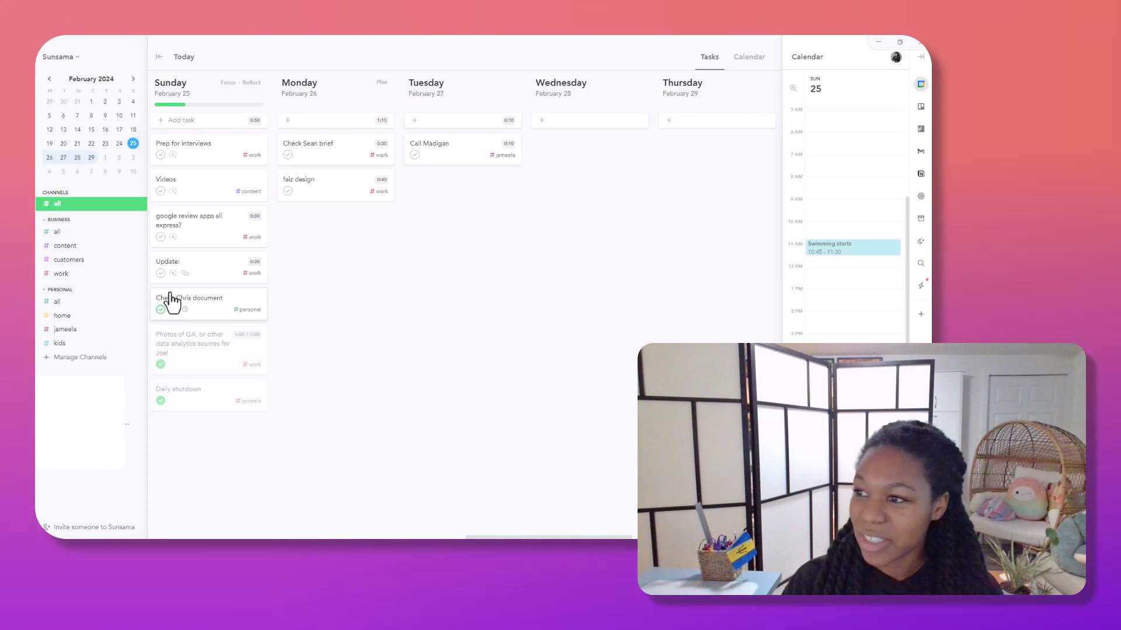
click(161, 309)
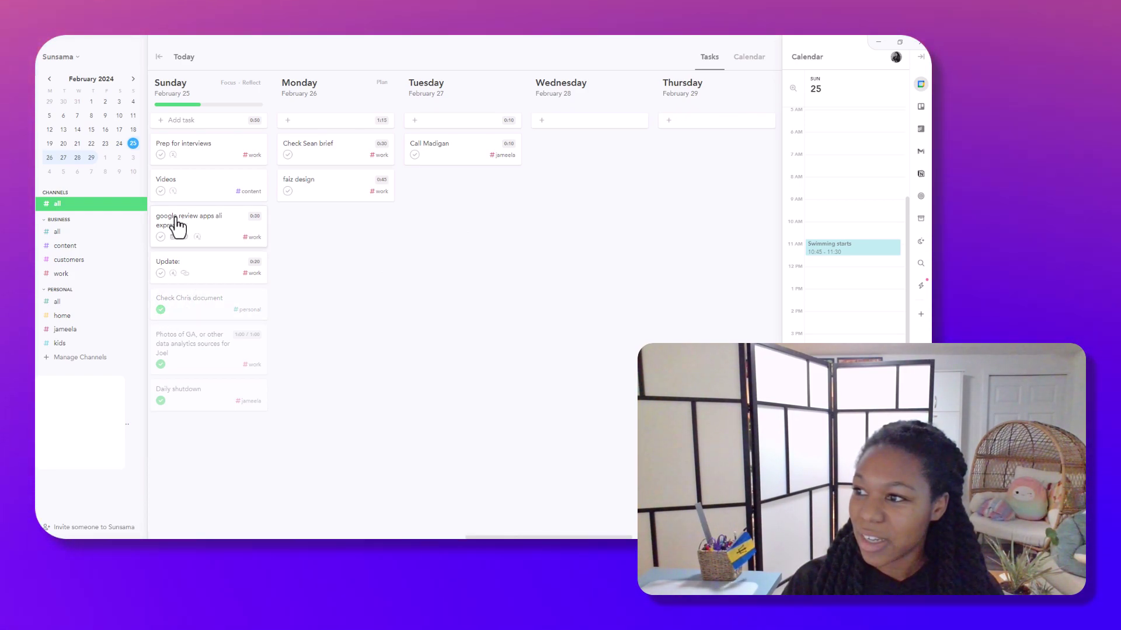
drag(176, 219, 323, 220)
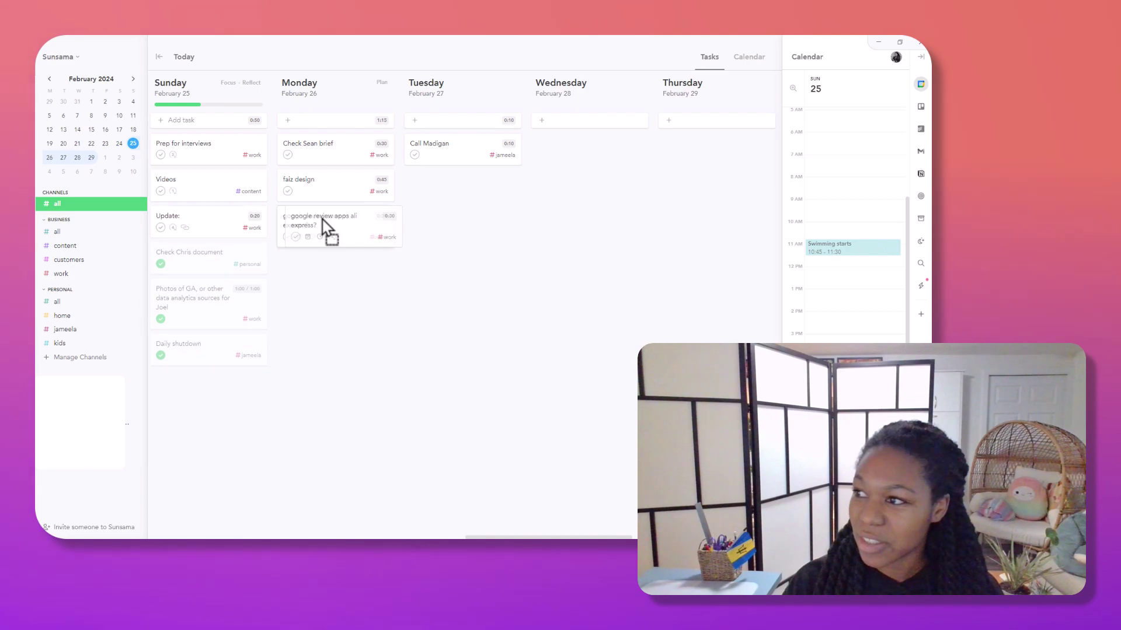
click(160, 192)
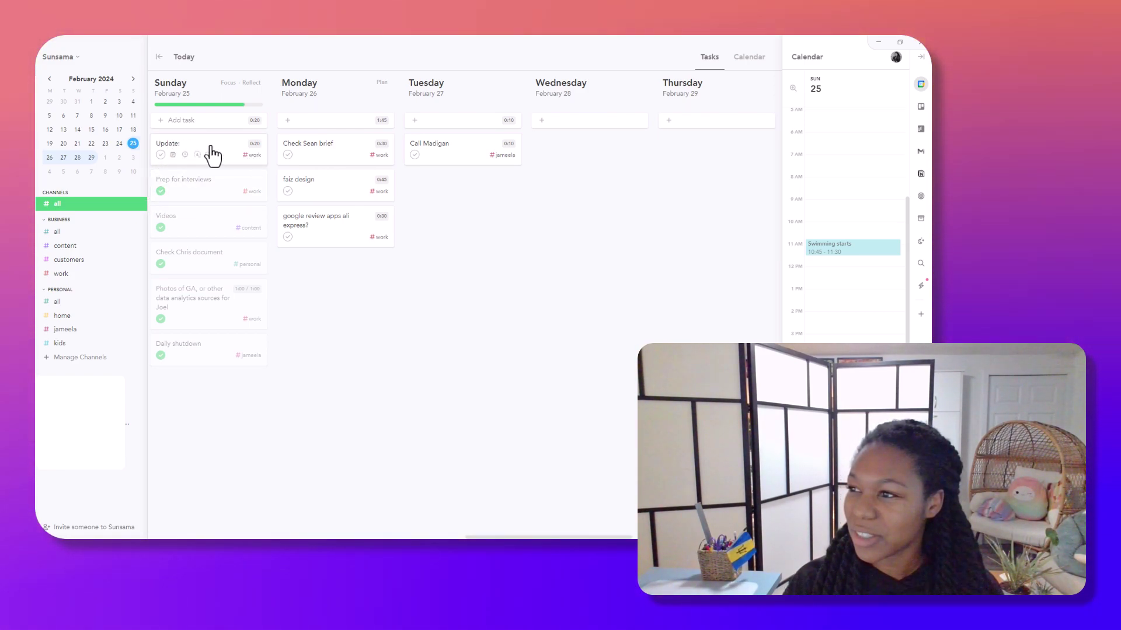
Drag the 20-minute 'Update:' task from Sunday into the Wednesday column
click(188, 150)
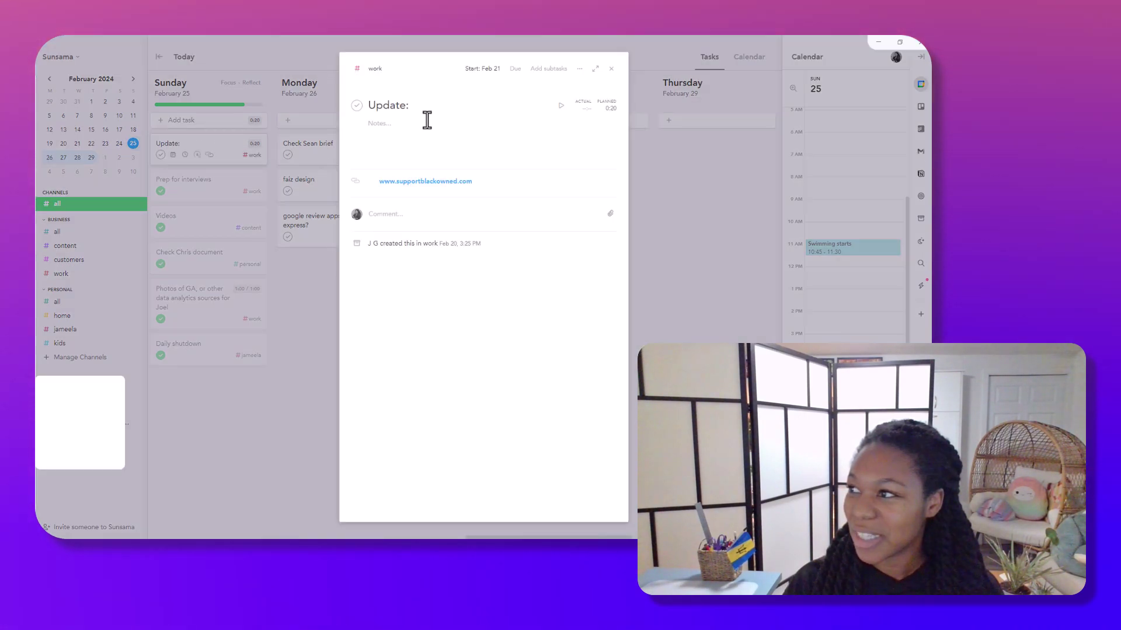
click(611, 69)
drag(190, 153, 583, 157)
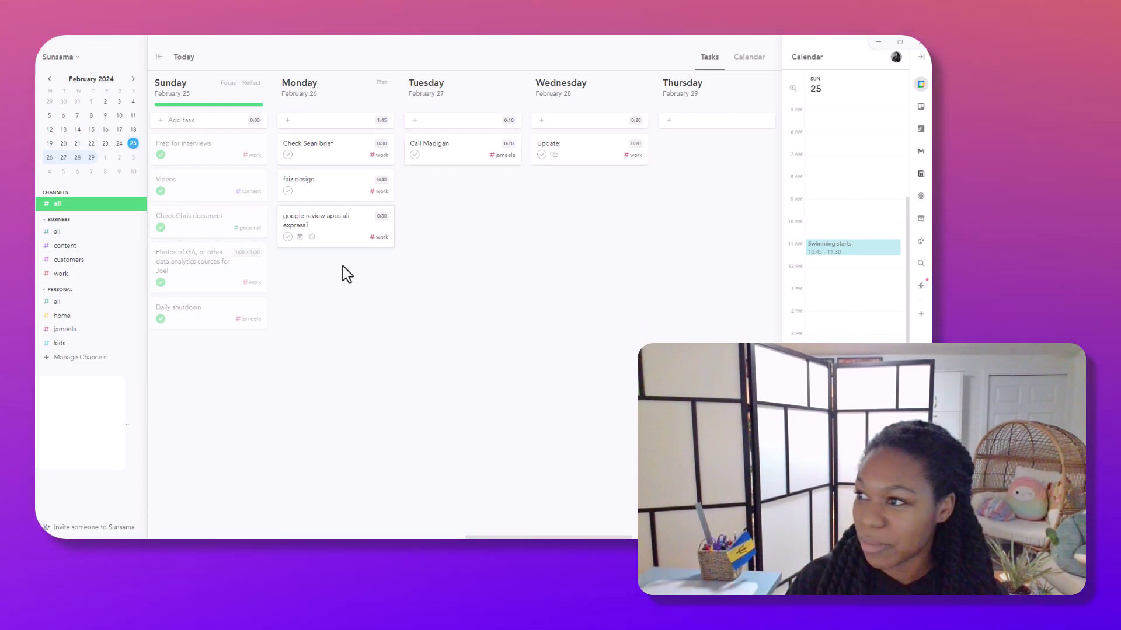
Add 'Task 1' to Monday's list in the home channel with 30 minutes planned
click(319, 123)
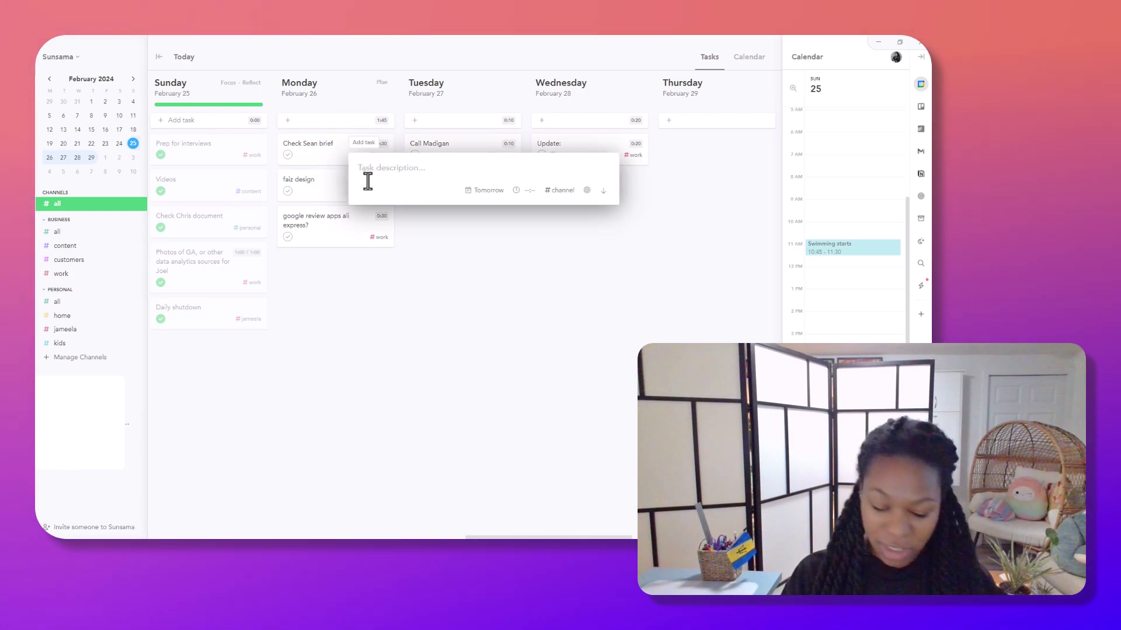
text(Task 1)
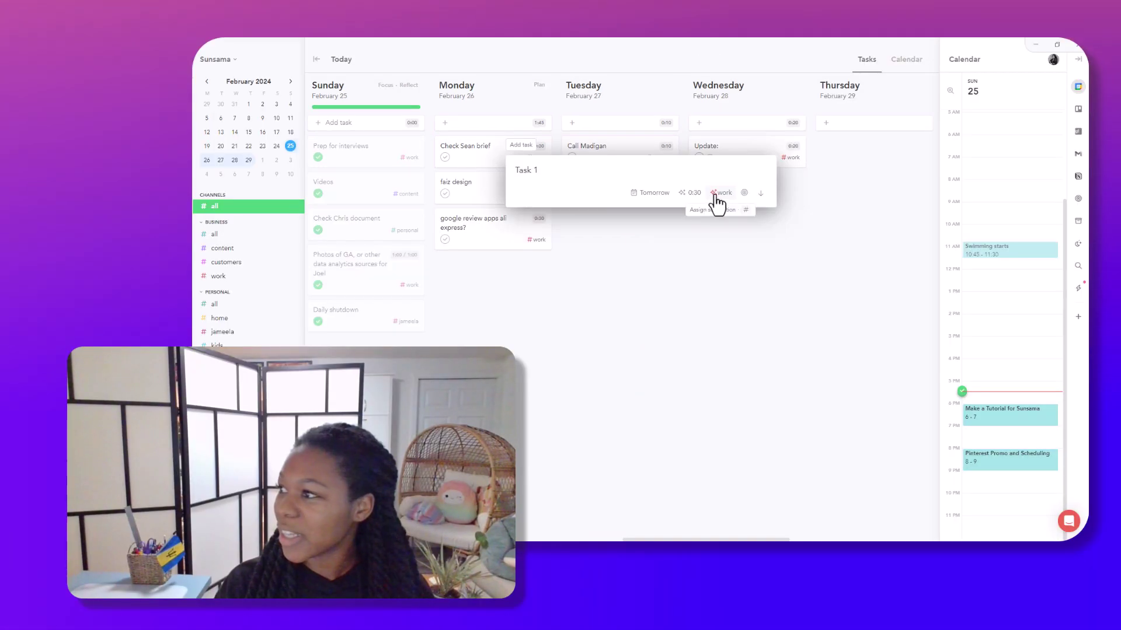
click(563, 191)
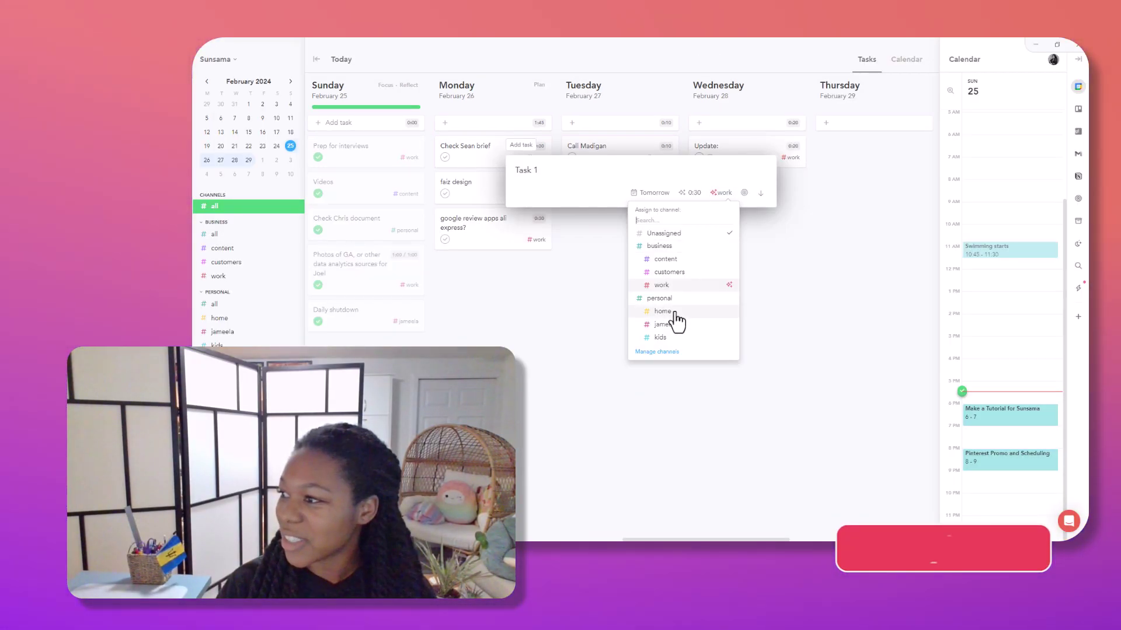
click(670, 313)
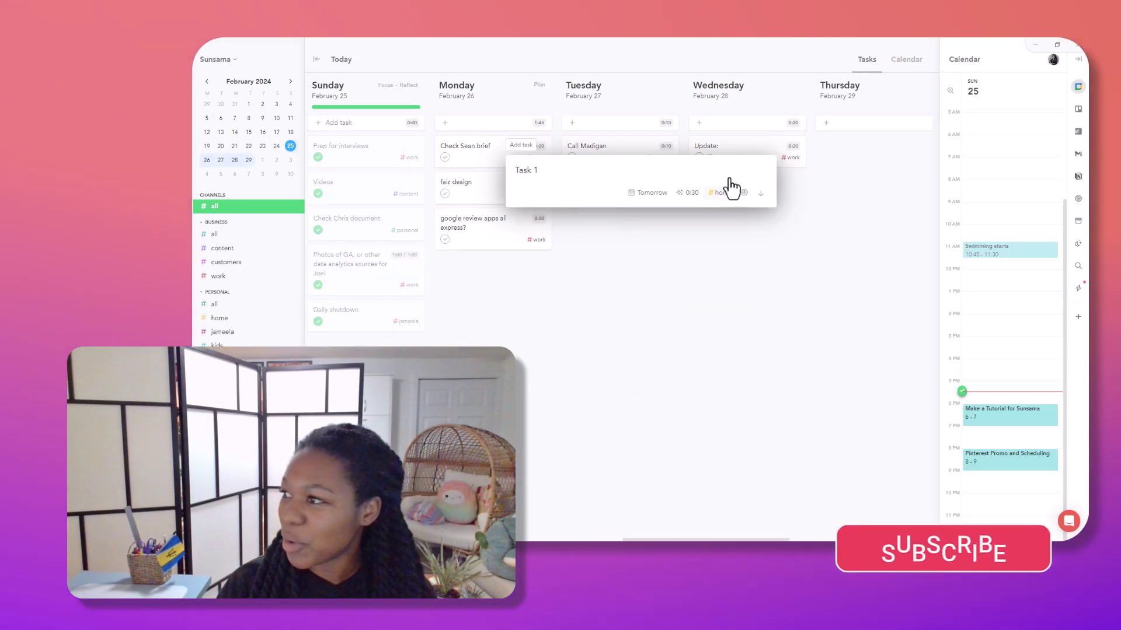
click(645, 194)
click(645, 199)
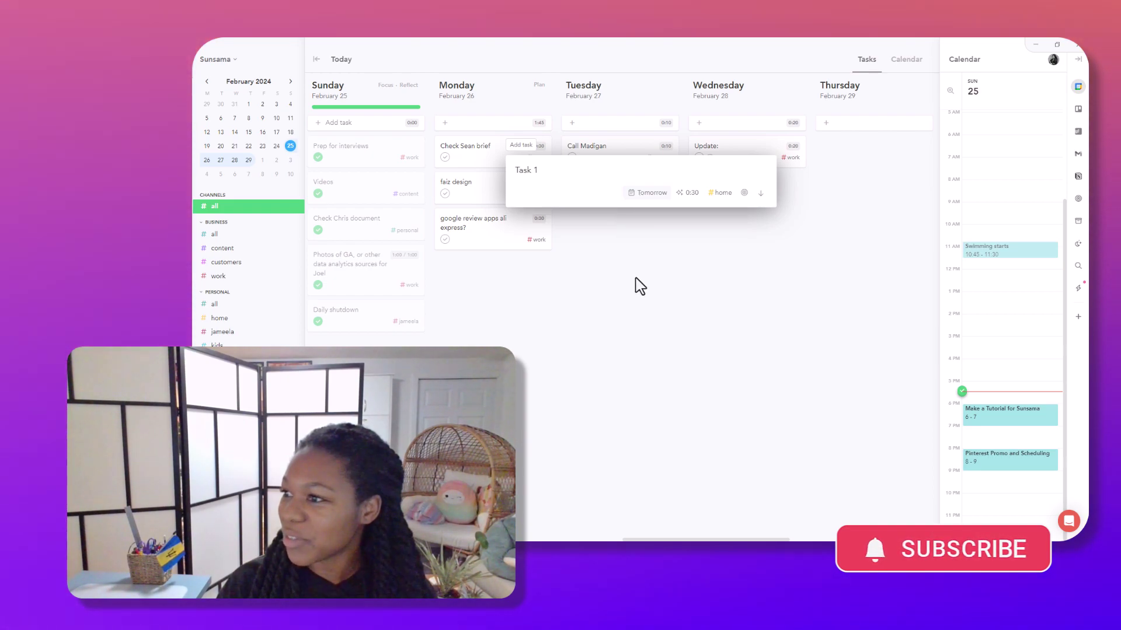
key(Return)
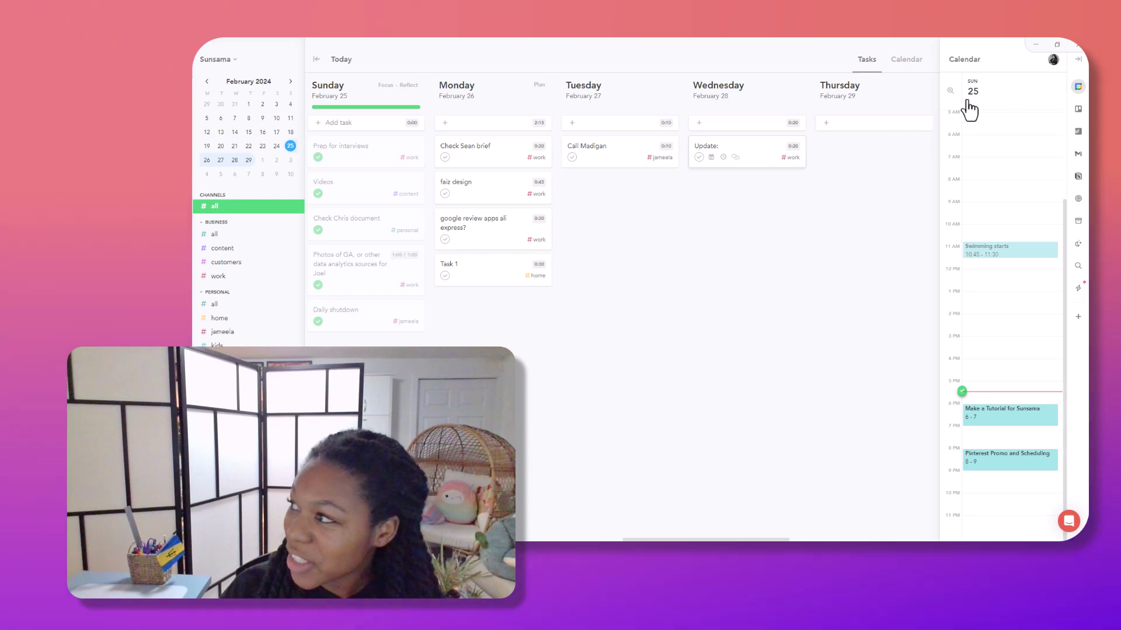
Start the board on Monday and time-block Task 1 from 3:00 to 3:30 PM
click(462, 88)
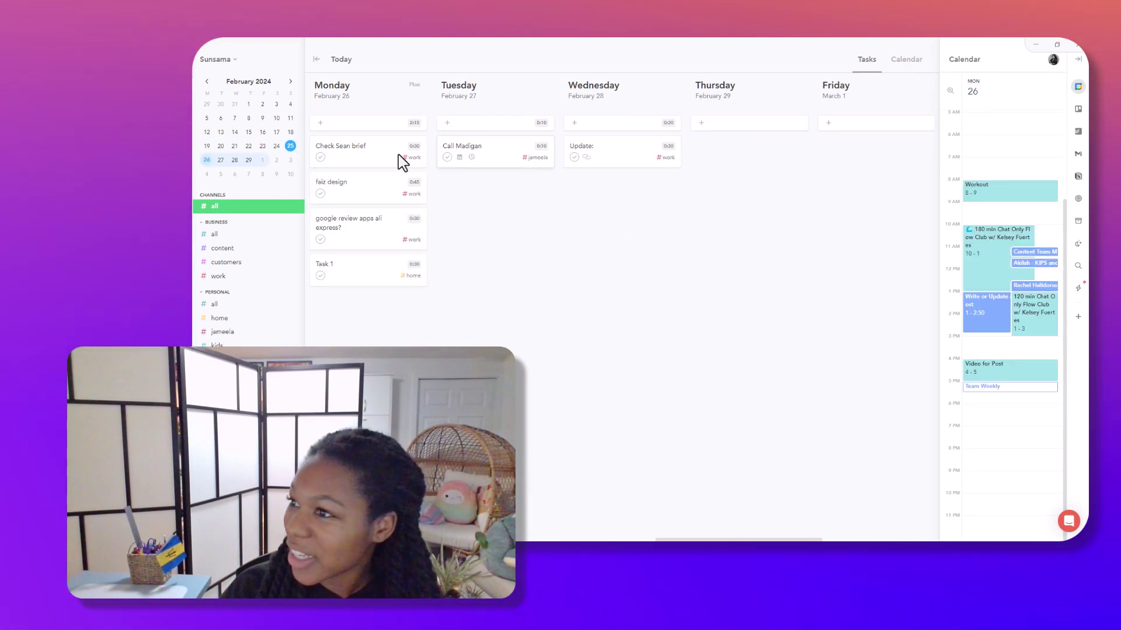
drag(345, 272, 995, 339)
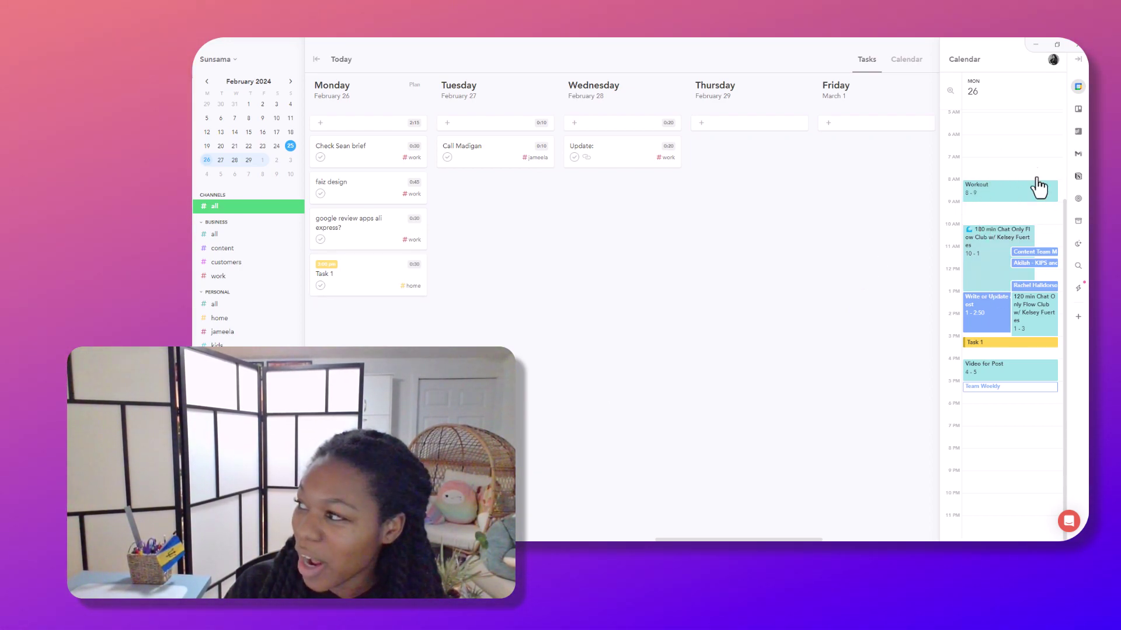
click(982, 303)
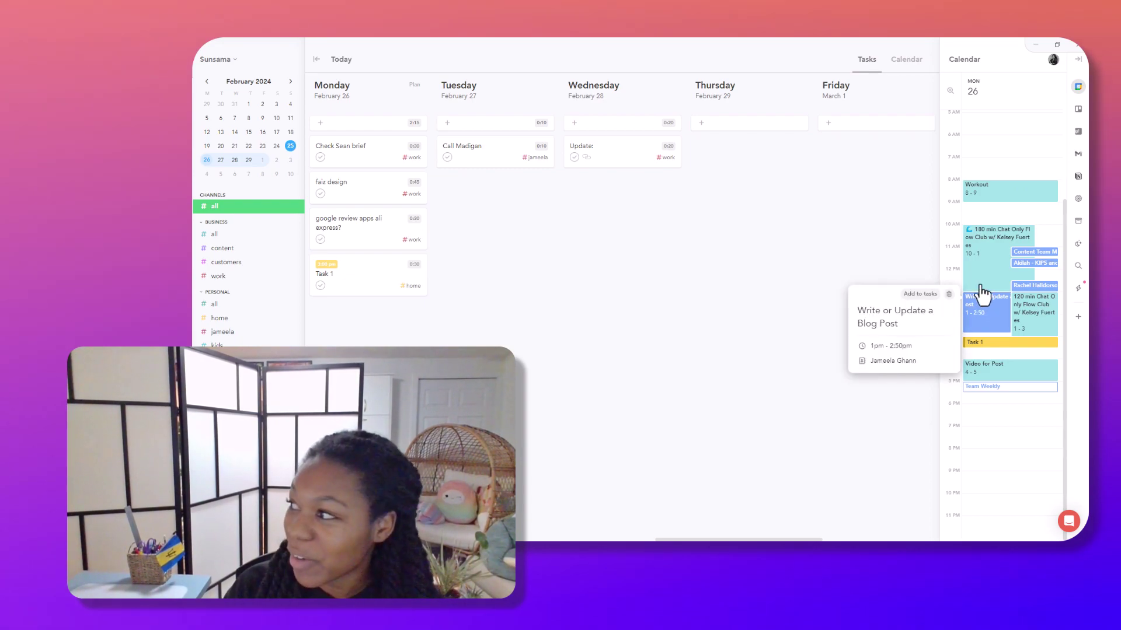
click(995, 161)
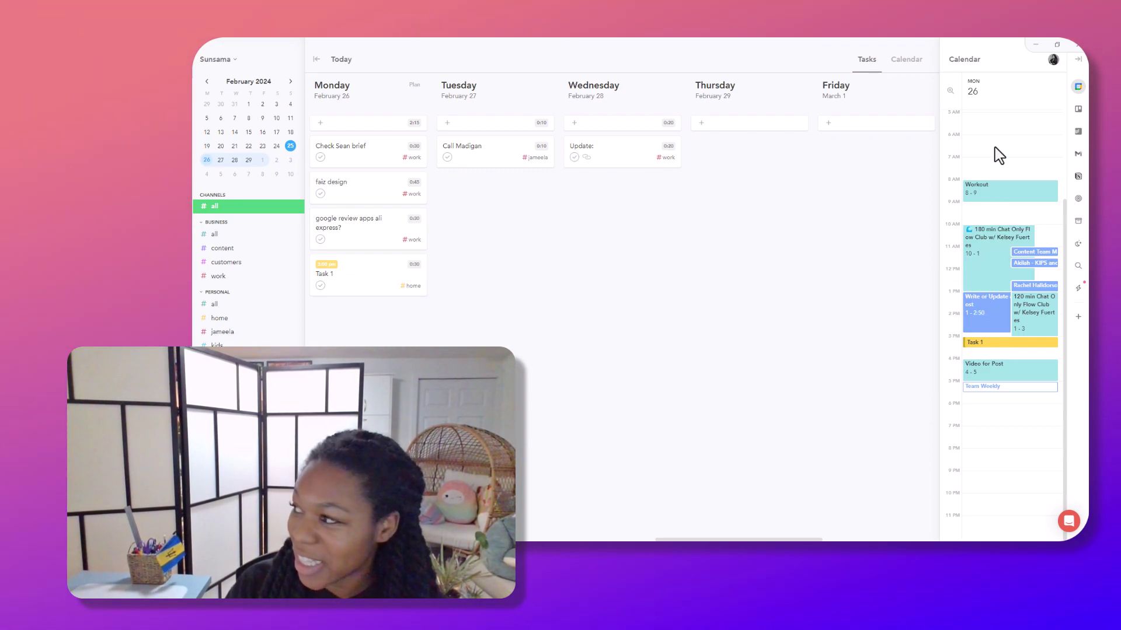
click(989, 312)
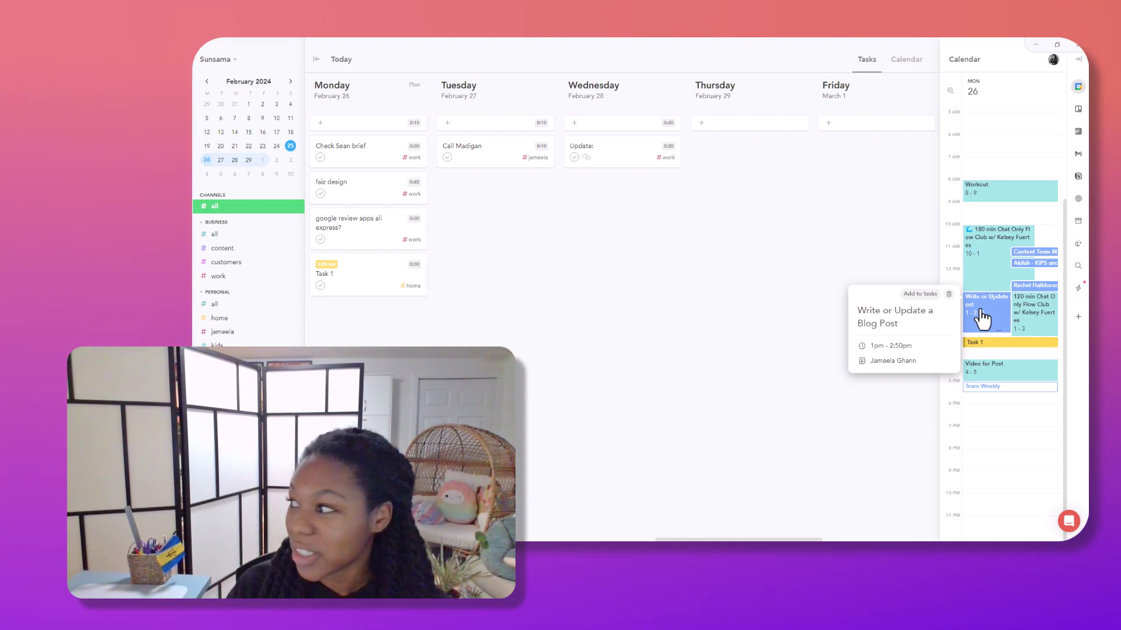
click(978, 375)
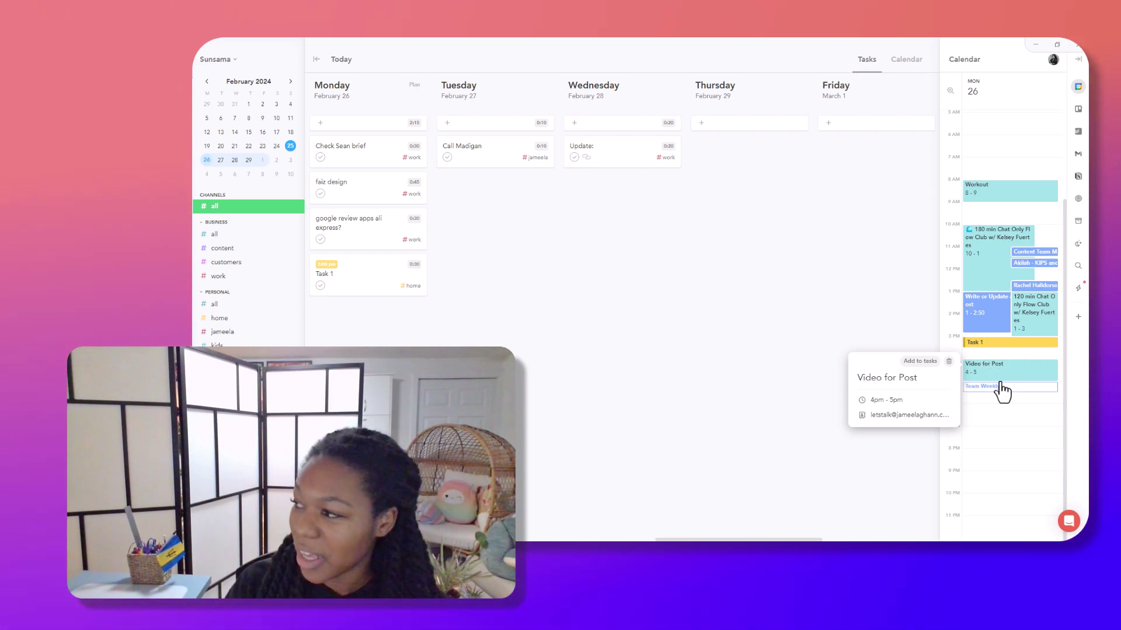
click(996, 429)
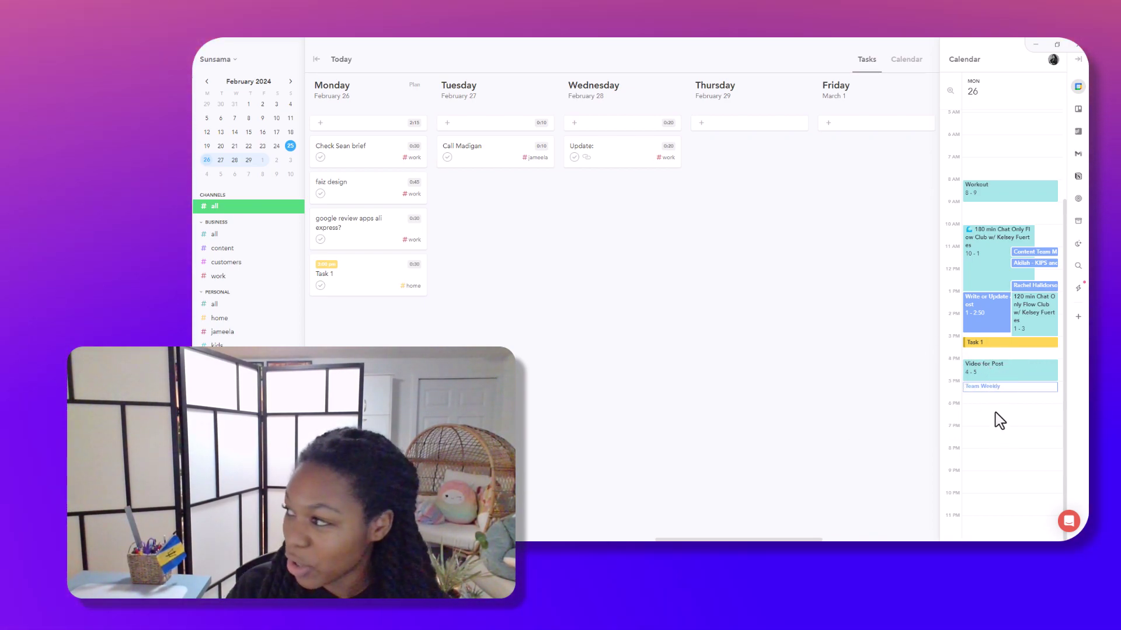
Inspect the 120 min Chat event, then delete both the 120 min and 180 min Flow Club events
click(1033, 315)
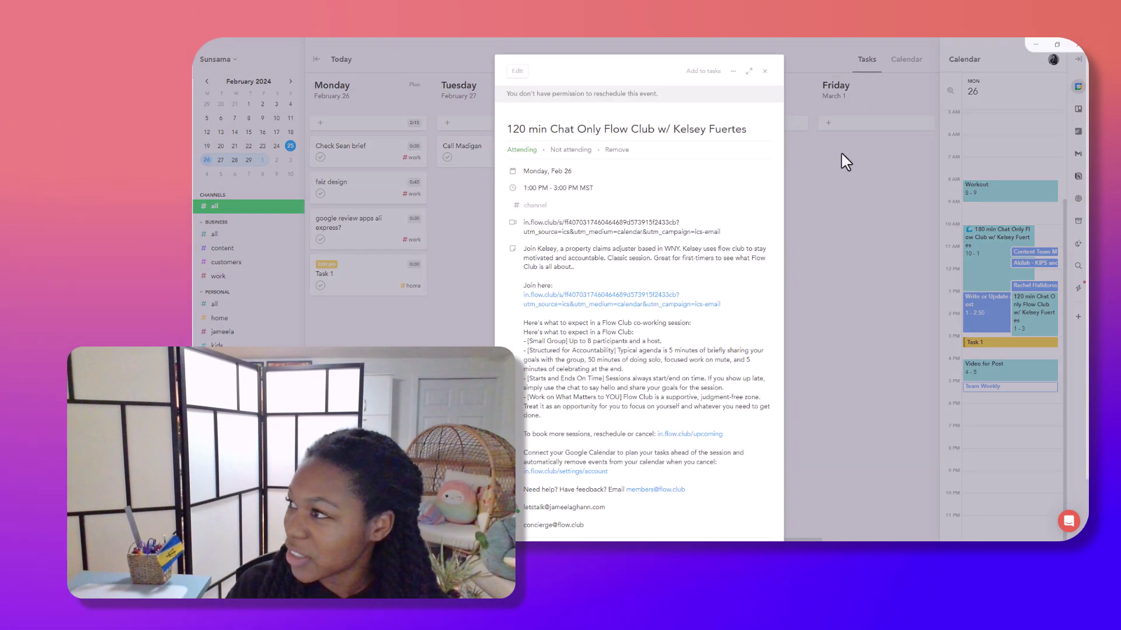
click(733, 71)
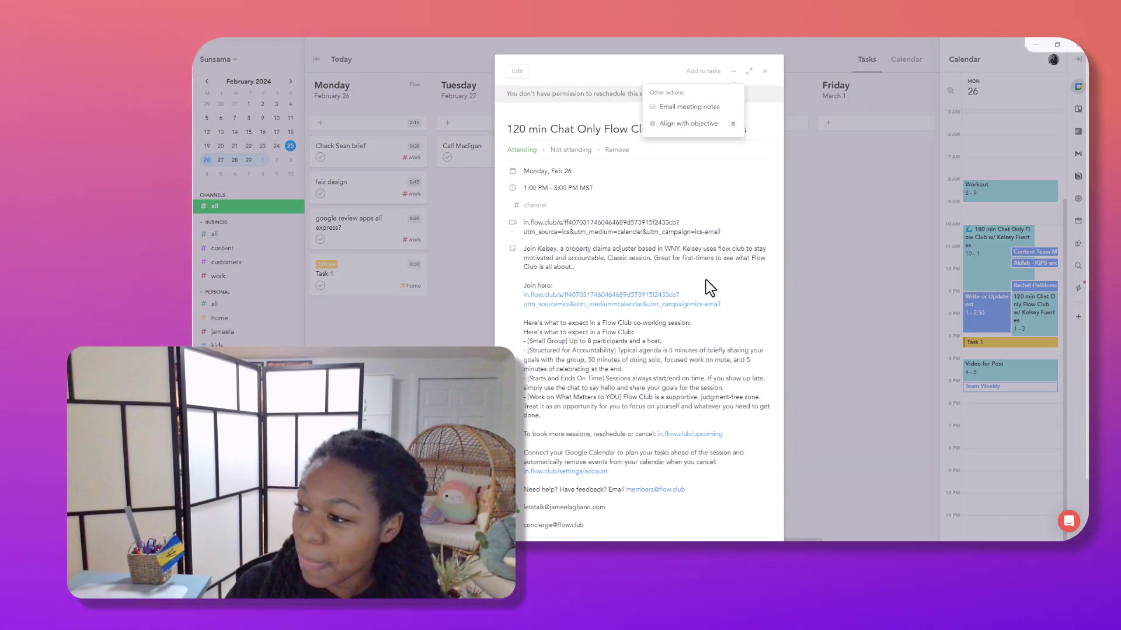
click(765, 71)
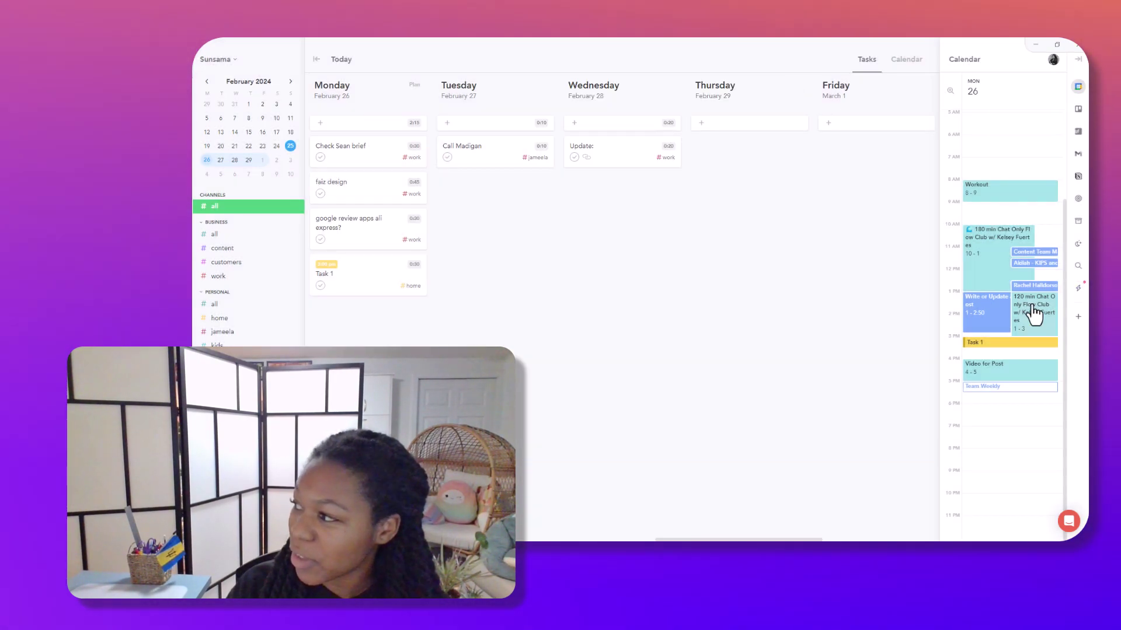
mouse_move(1027, 311)
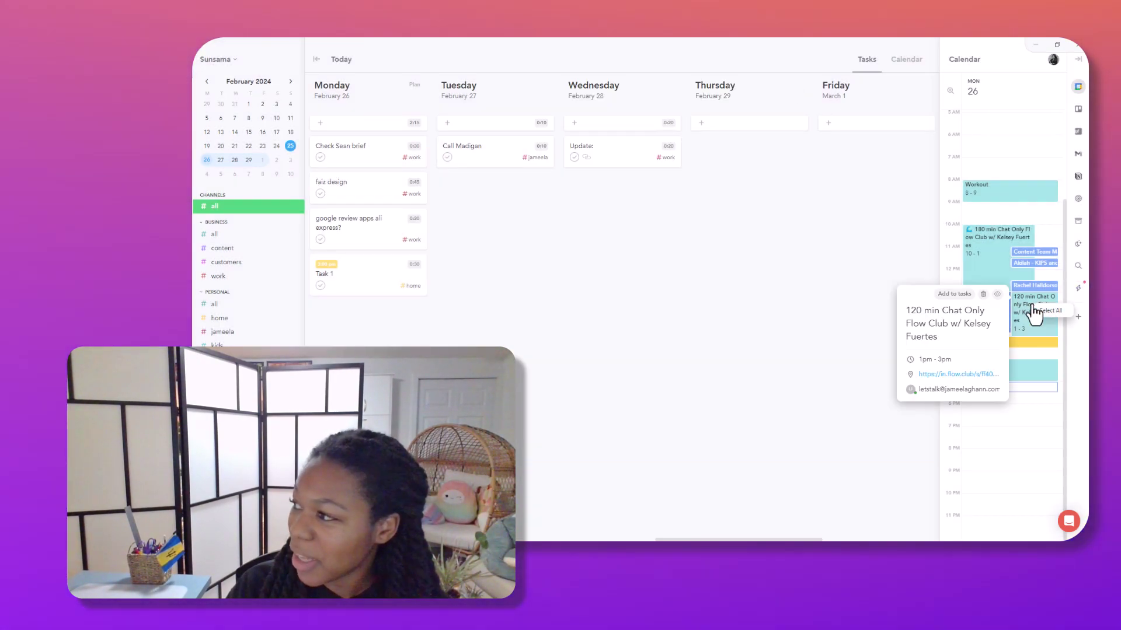
click(983, 295)
mouse_move(990, 259)
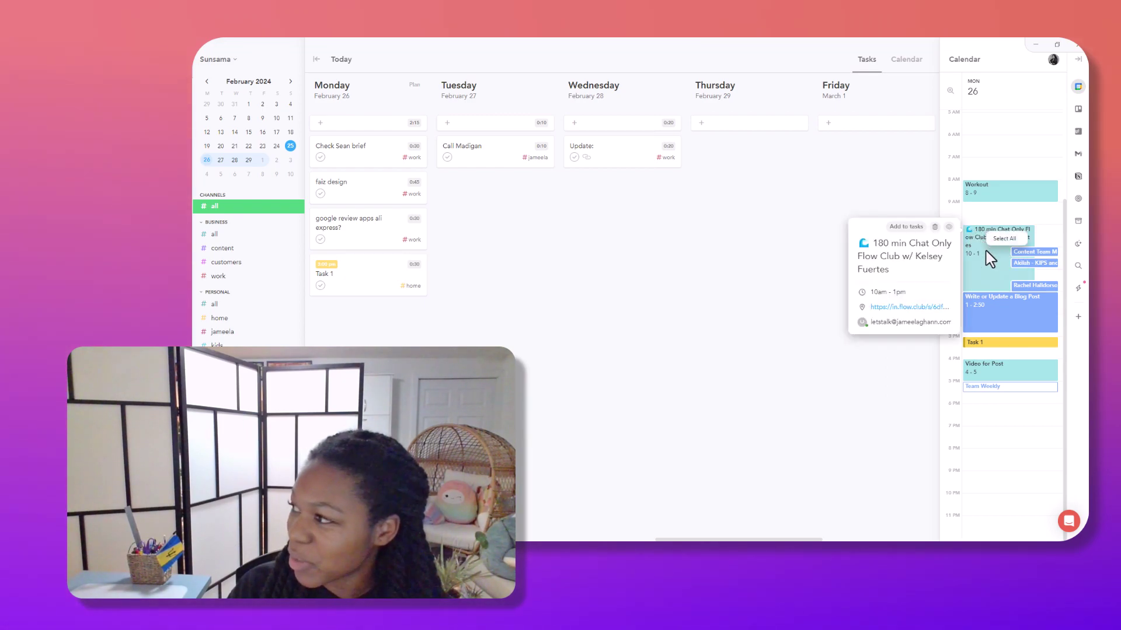
click(934, 228)
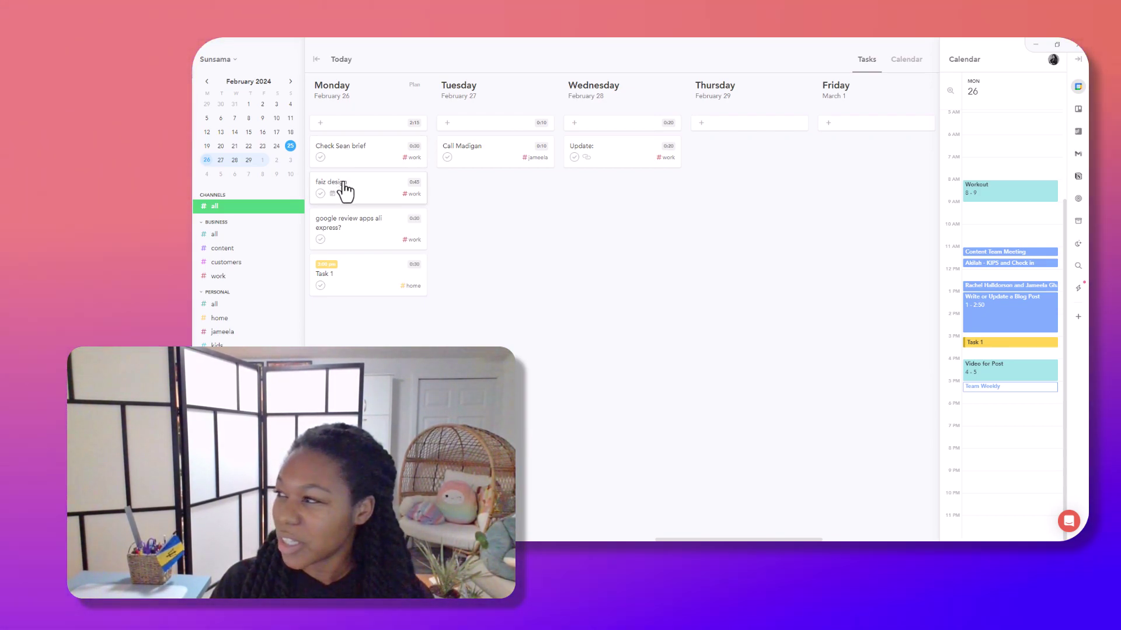
Block faiz design at 9–9:45 and Check Sean brief right after, then preview the check-in and Workout events
drag(346, 190, 997, 206)
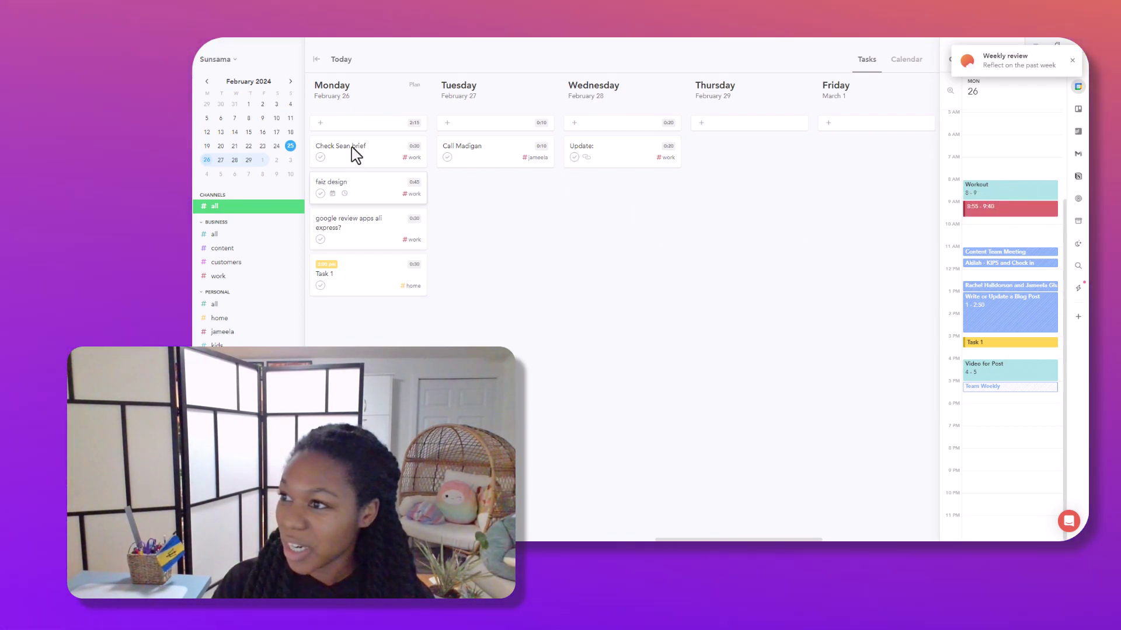
drag(345, 163, 1002, 226)
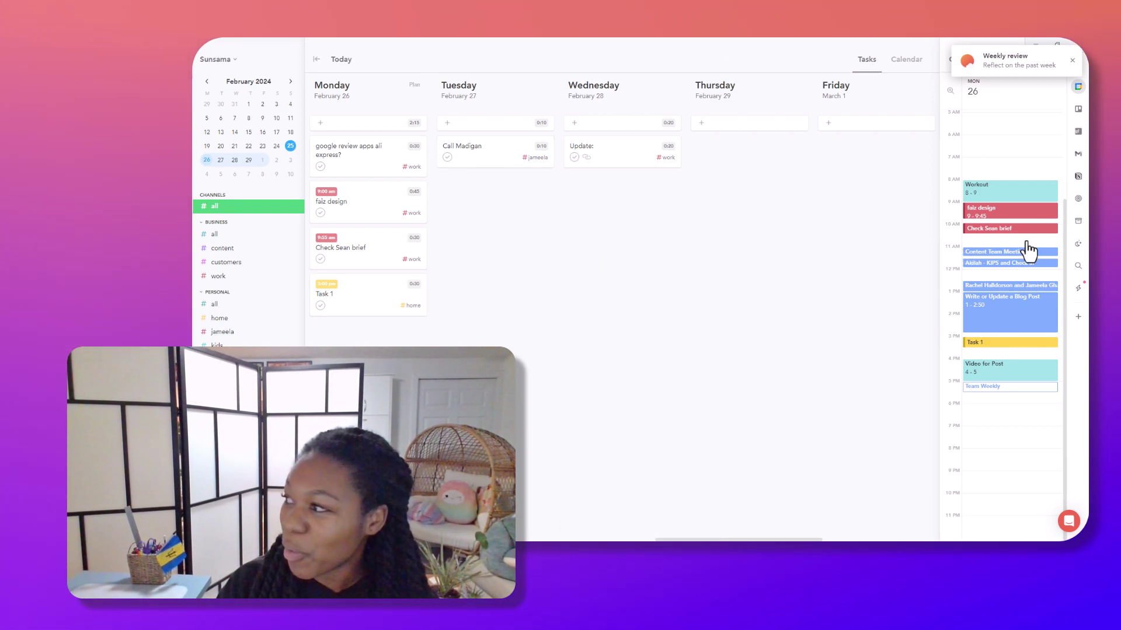
click(1027, 272)
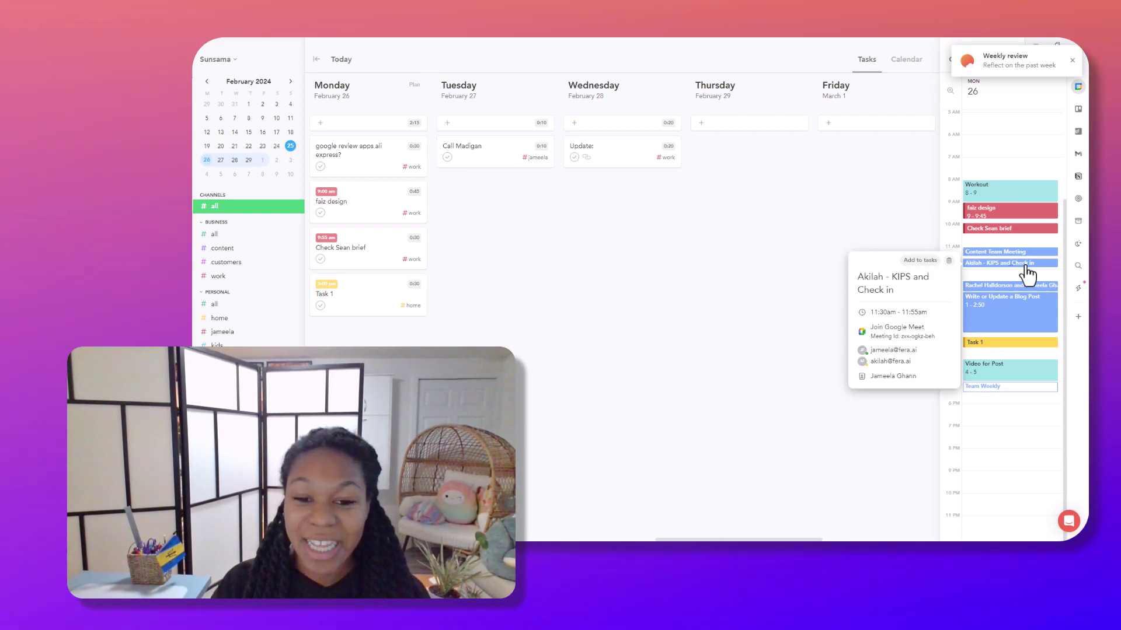
click(738, 325)
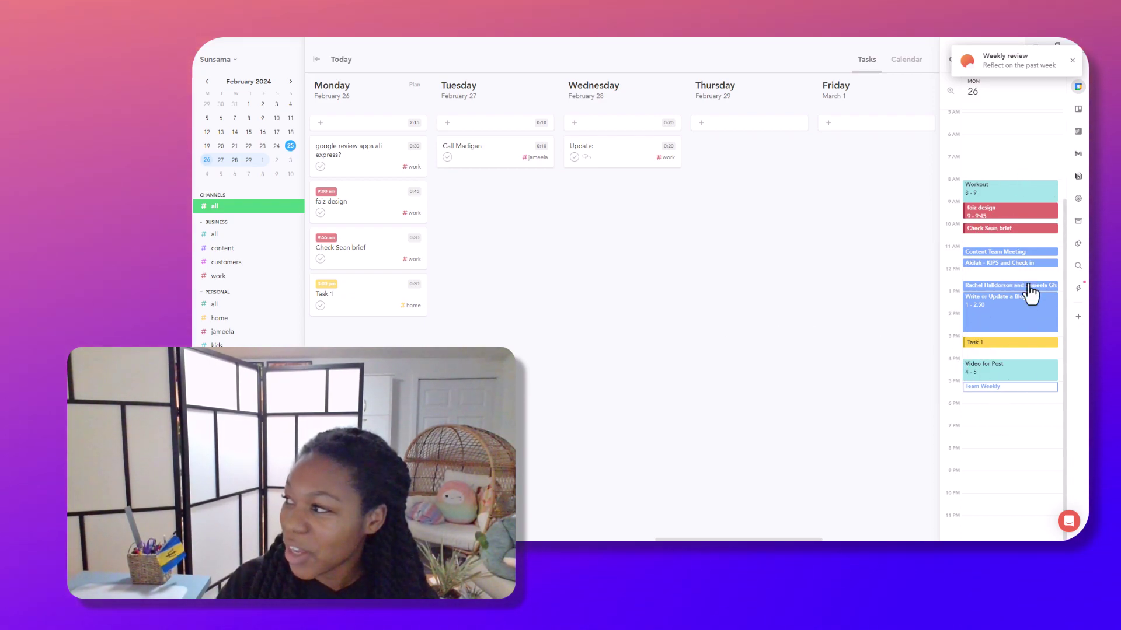
click(988, 200)
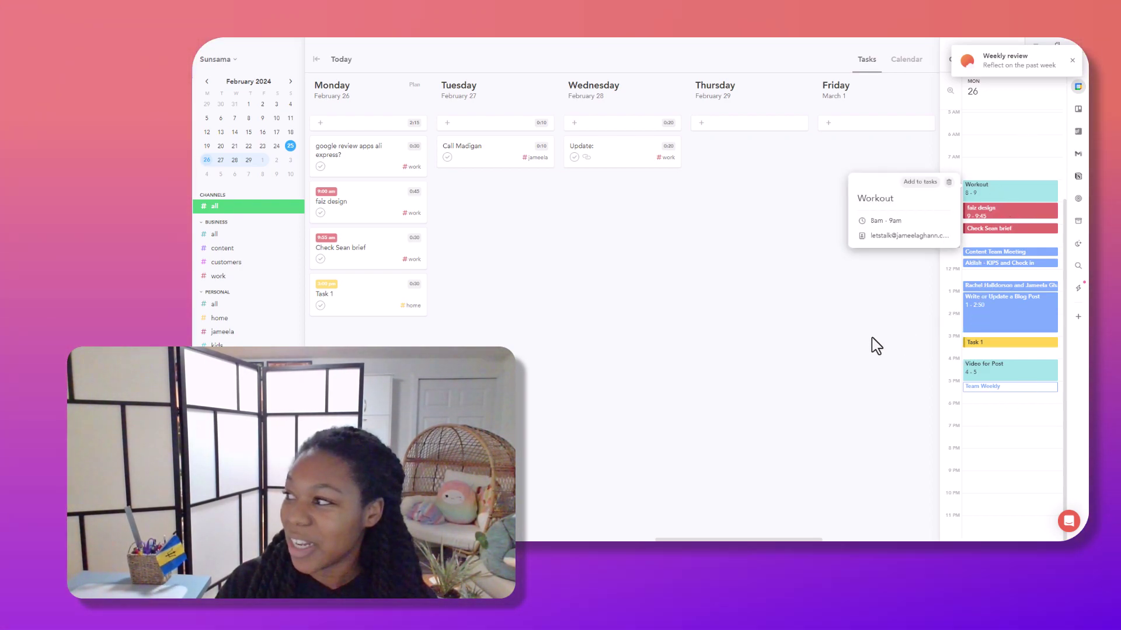
click(867, 343)
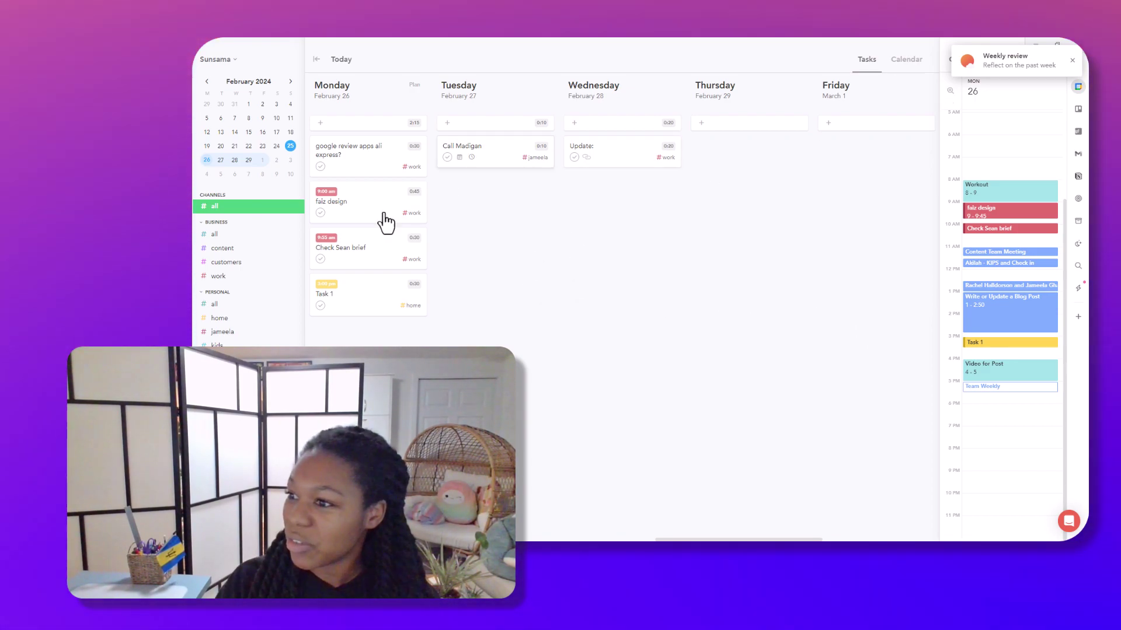
mouse_move(405, 300)
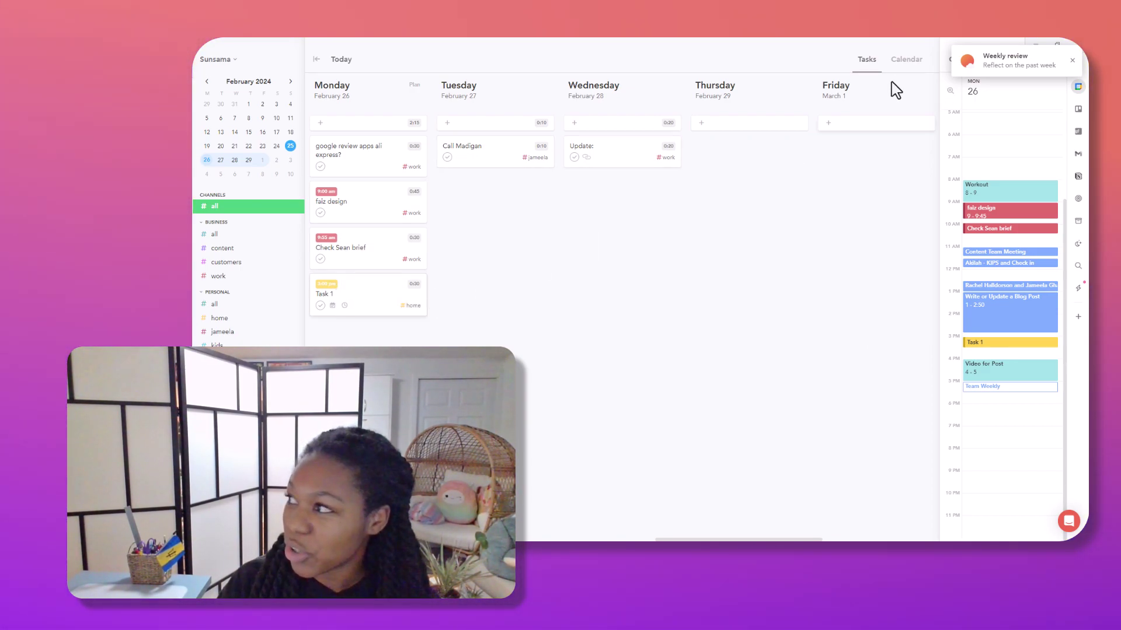
Drag the SiteGuru SEO audit email from the Gmail inbox onto Wednesday as a 1 hr task
click(1073, 61)
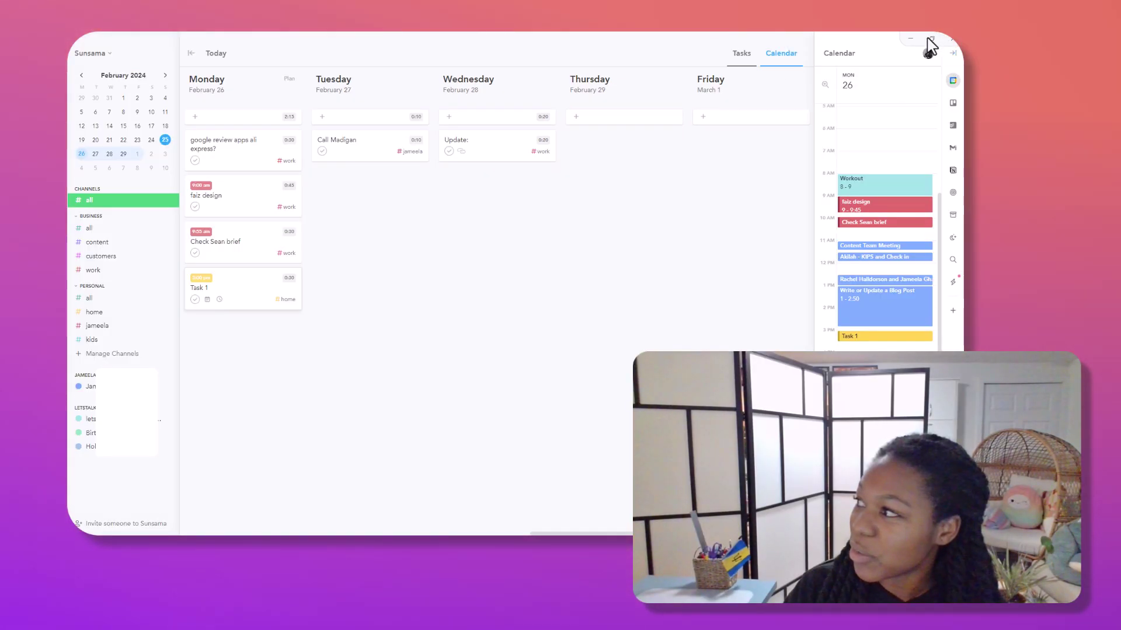
click(952, 149)
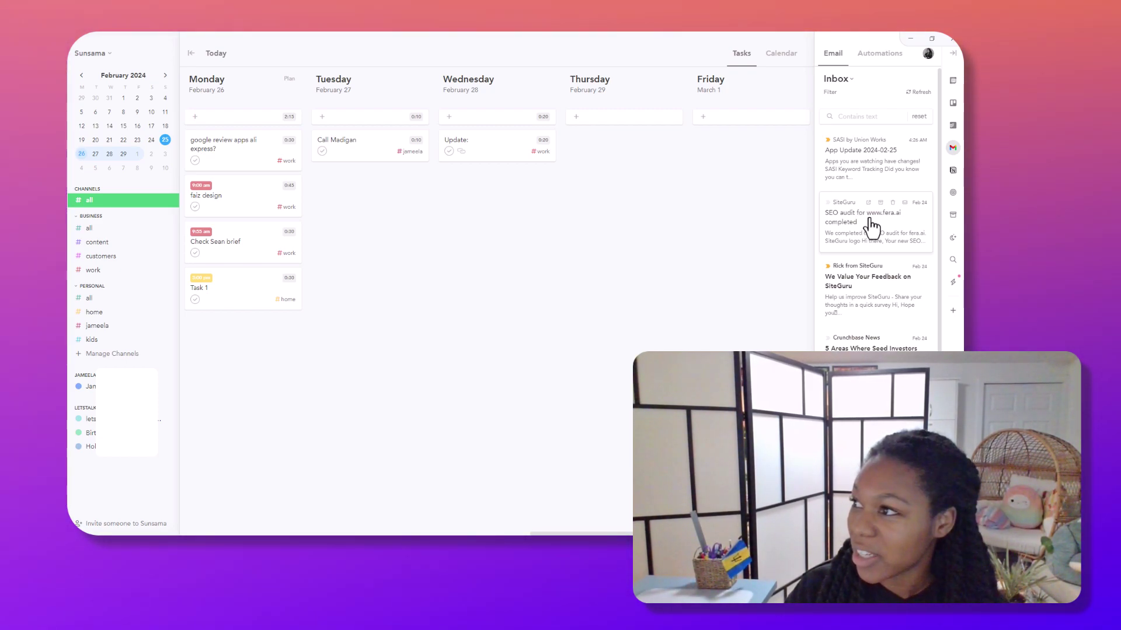
drag(861, 220, 487, 189)
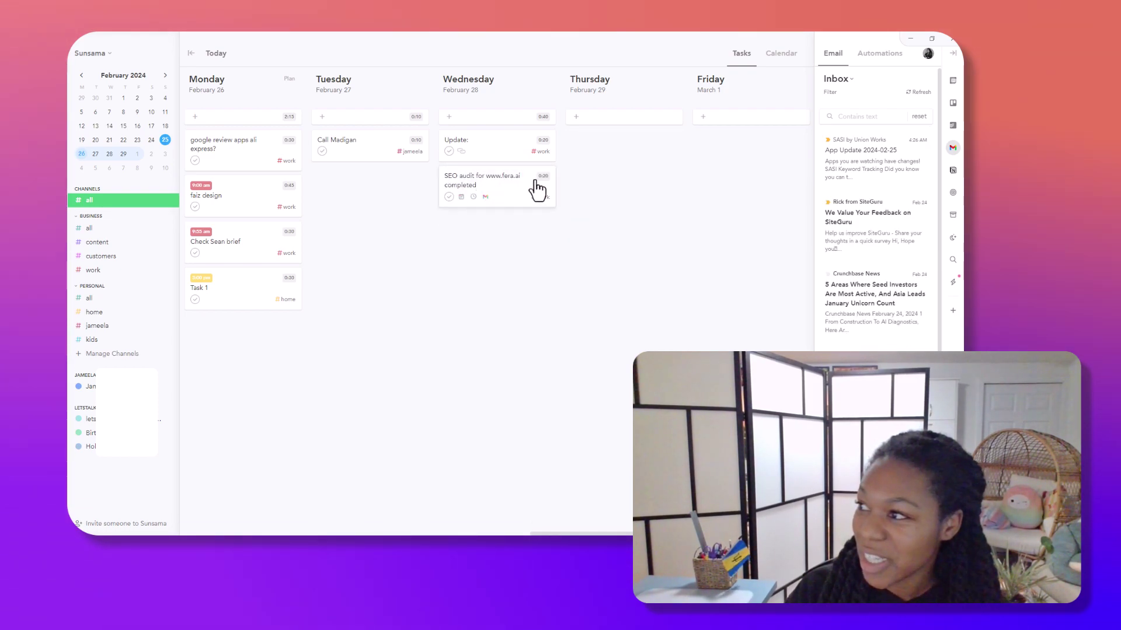
click(542, 178)
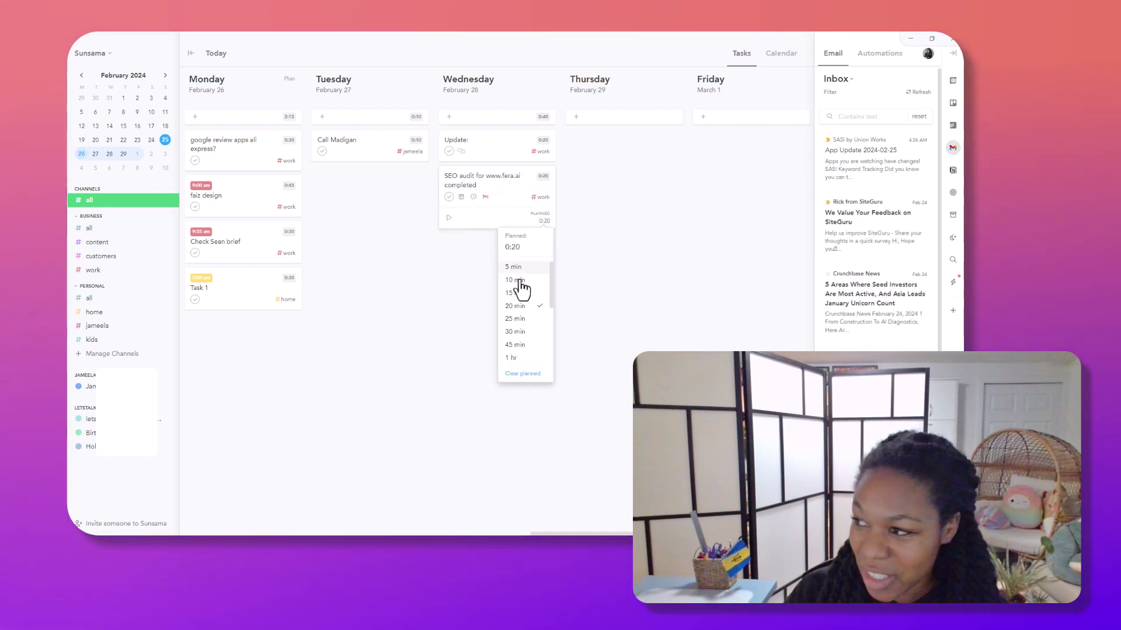
click(513, 358)
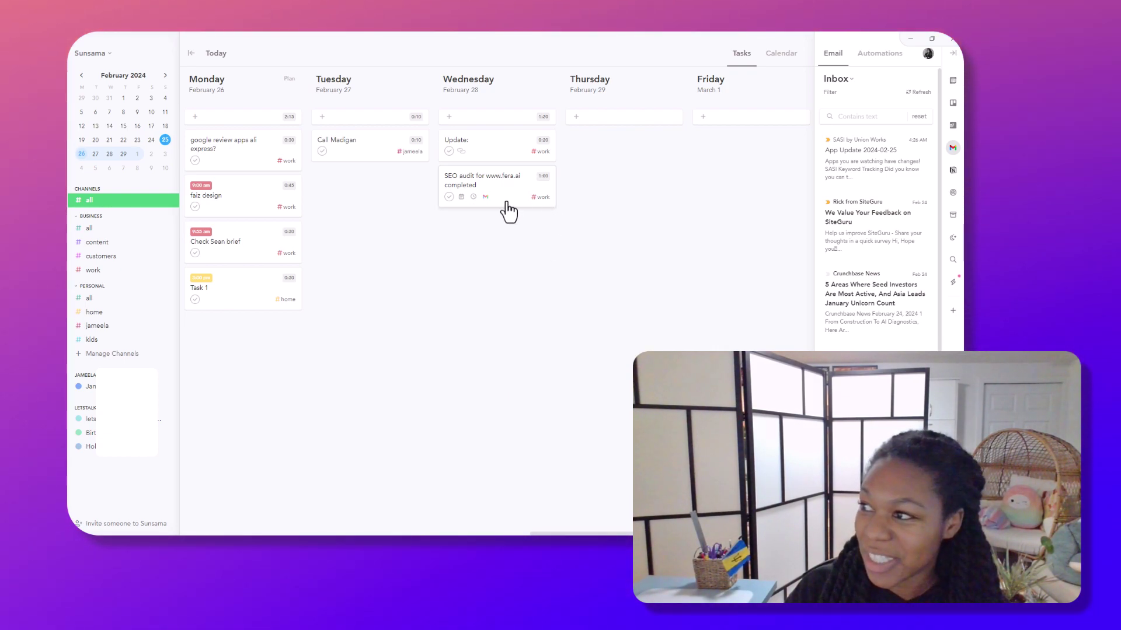